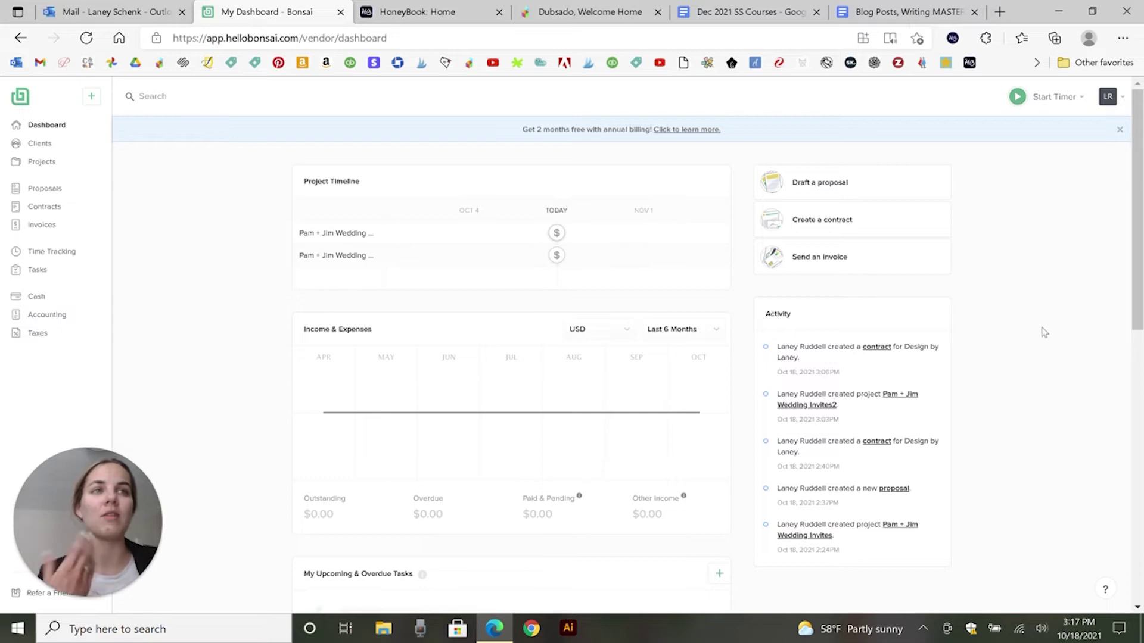
- Compare the HoneyBook home page with the Bonsai dashboard, finishing on the Bonsai dashboard
{"action": "left_click", "coordinate": [417, 12]}
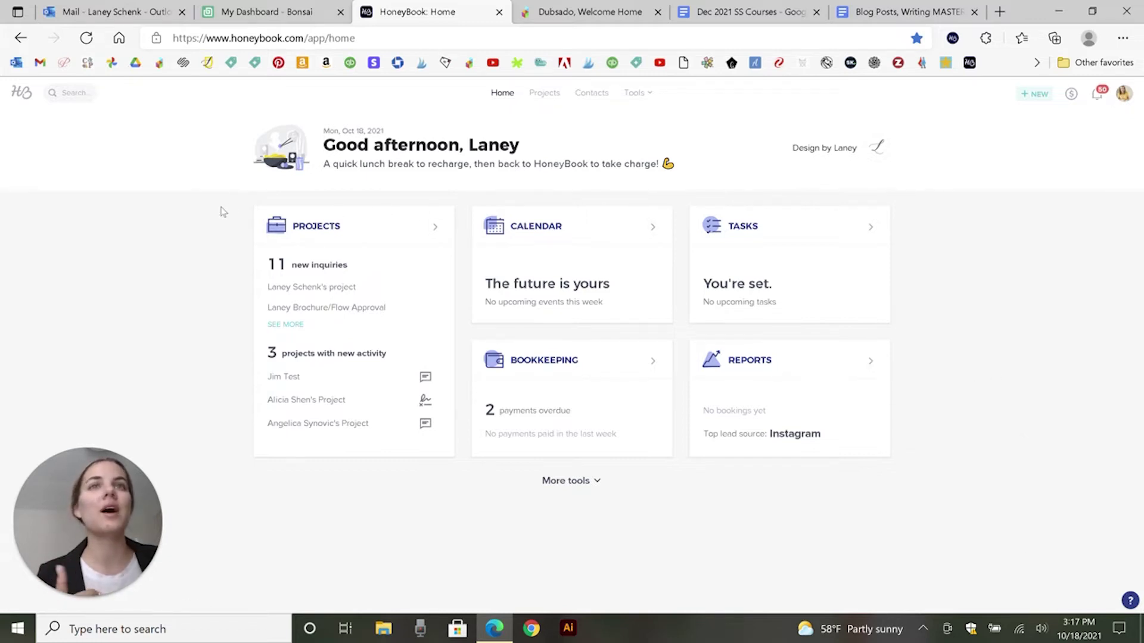
{"action": "left_click", "coordinate": [293, 7]}
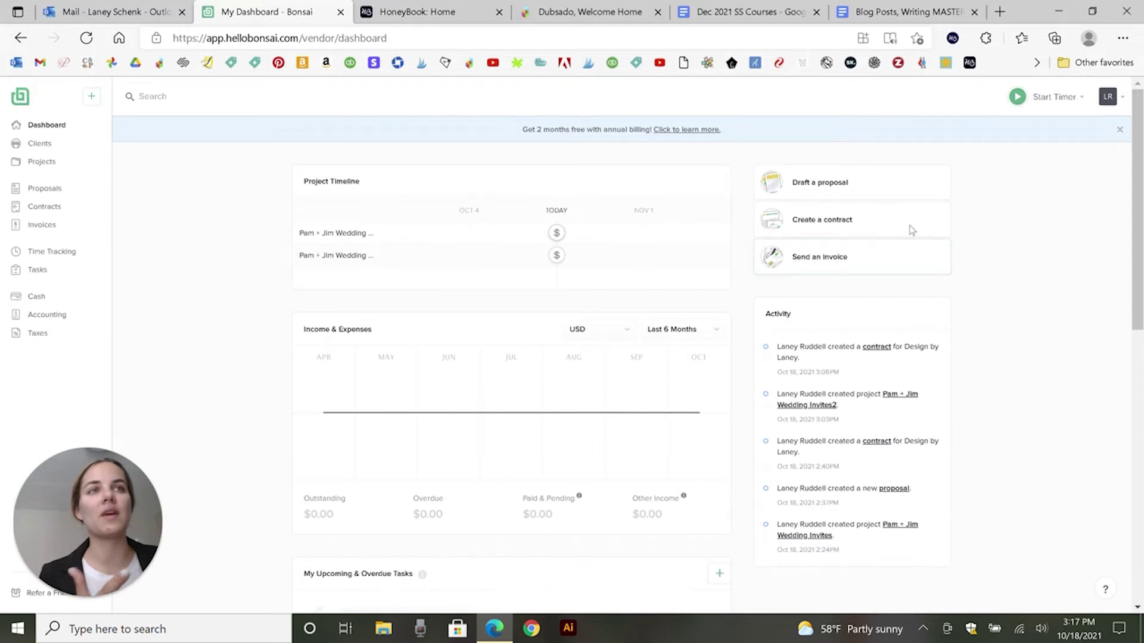
{"action": "scroll", "coordinate": [1003, 296], "scroll_direction": "down", "scroll_amount": 8}
{"action": "scroll", "coordinate": [1005, 310], "scroll_direction": "up", "scroll_amount": 10}
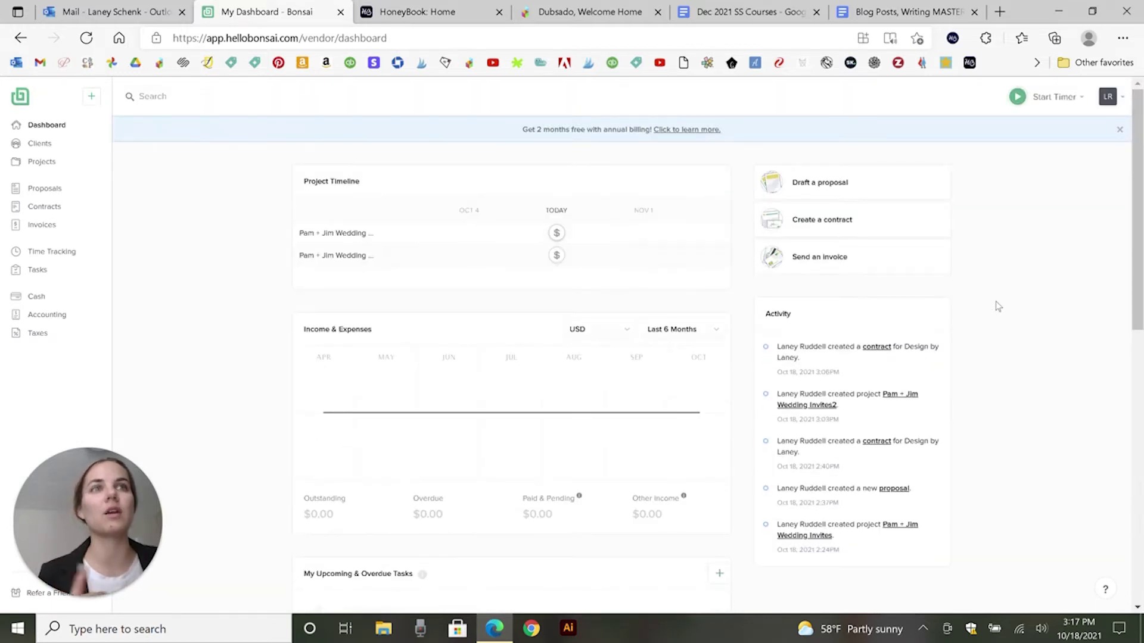
{"action": "left_click", "coordinate": [450, 14]}
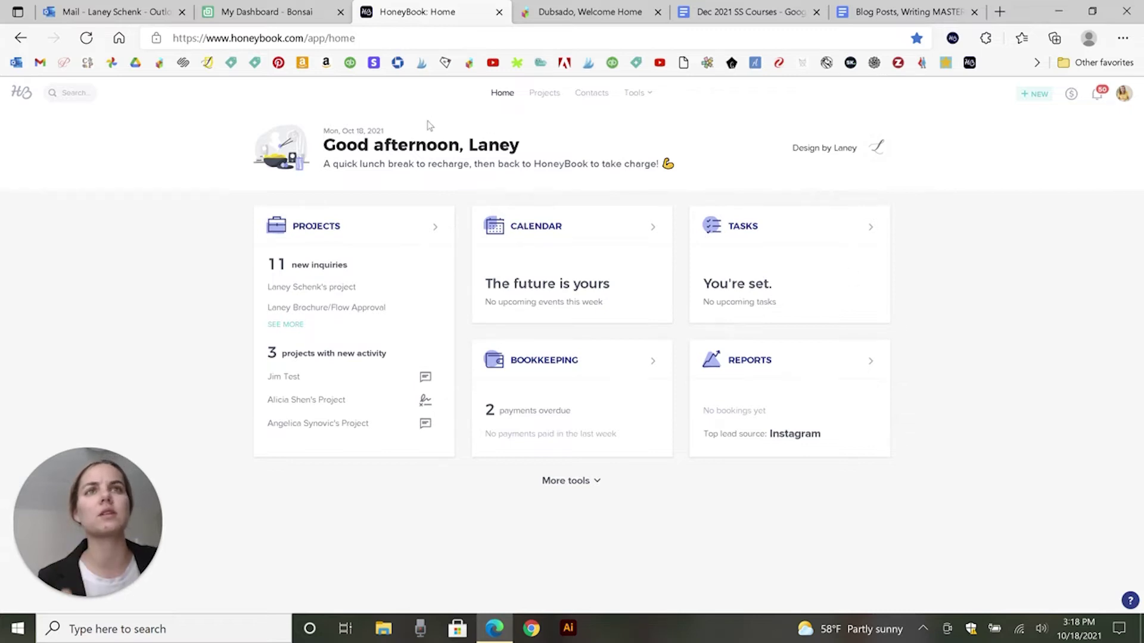
{"action": "left_click", "coordinate": [257, 15]}
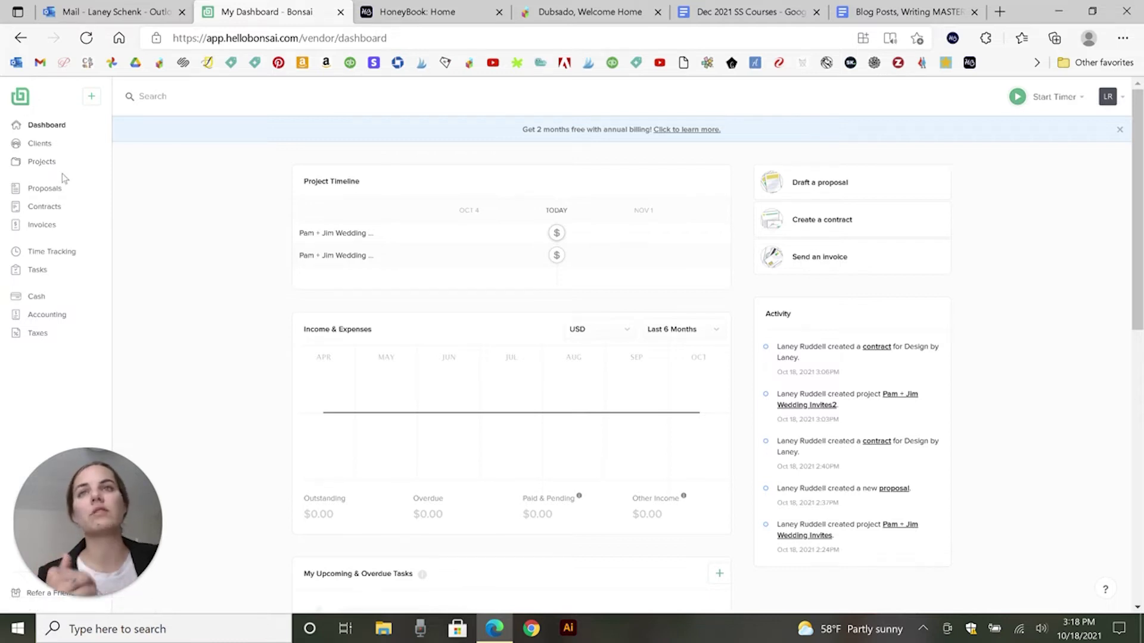
- View the Bonsai invoices list, and switch to HoneyBook to view its projects pipeline
{"action": "left_click", "coordinate": [43, 226]}
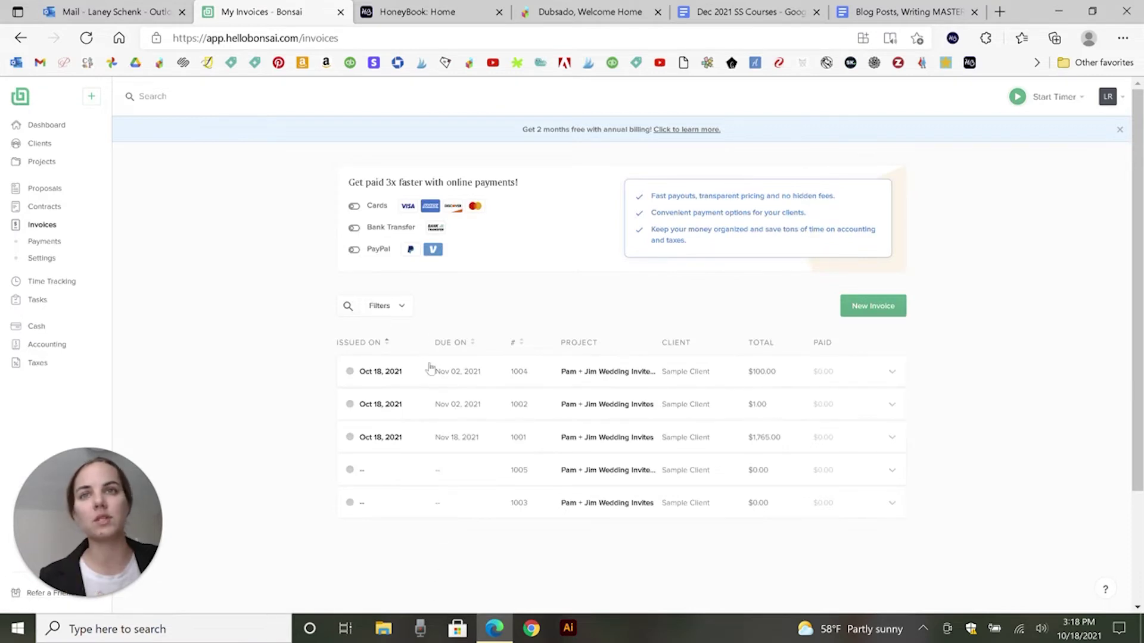
{"action": "left_click", "coordinate": [428, 5]}
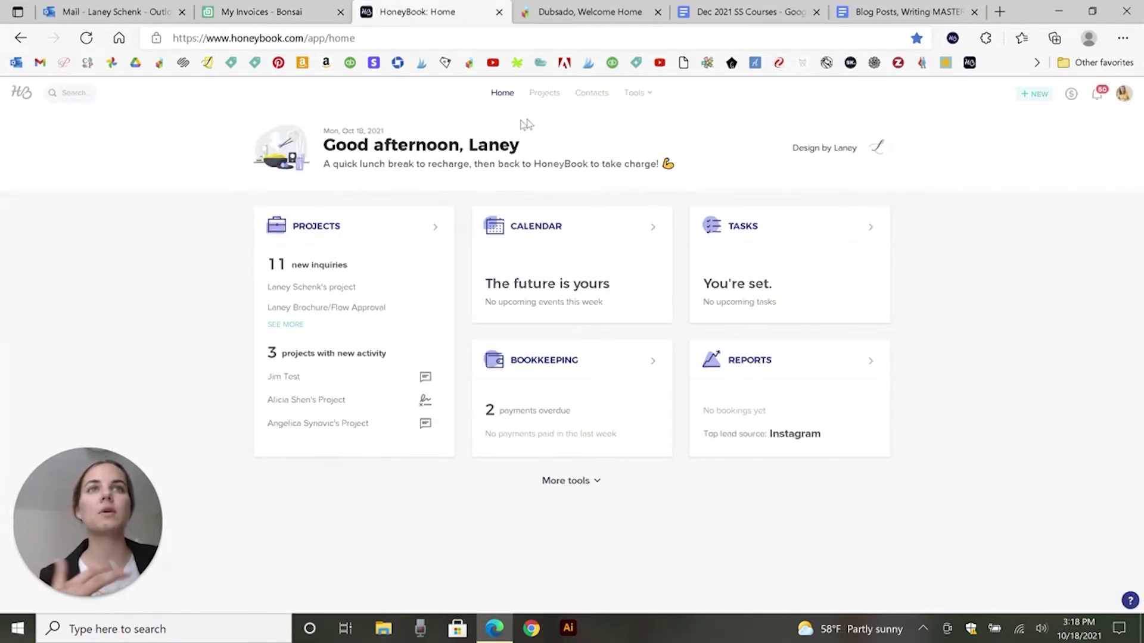
{"action": "left_click", "coordinate": [540, 94]}
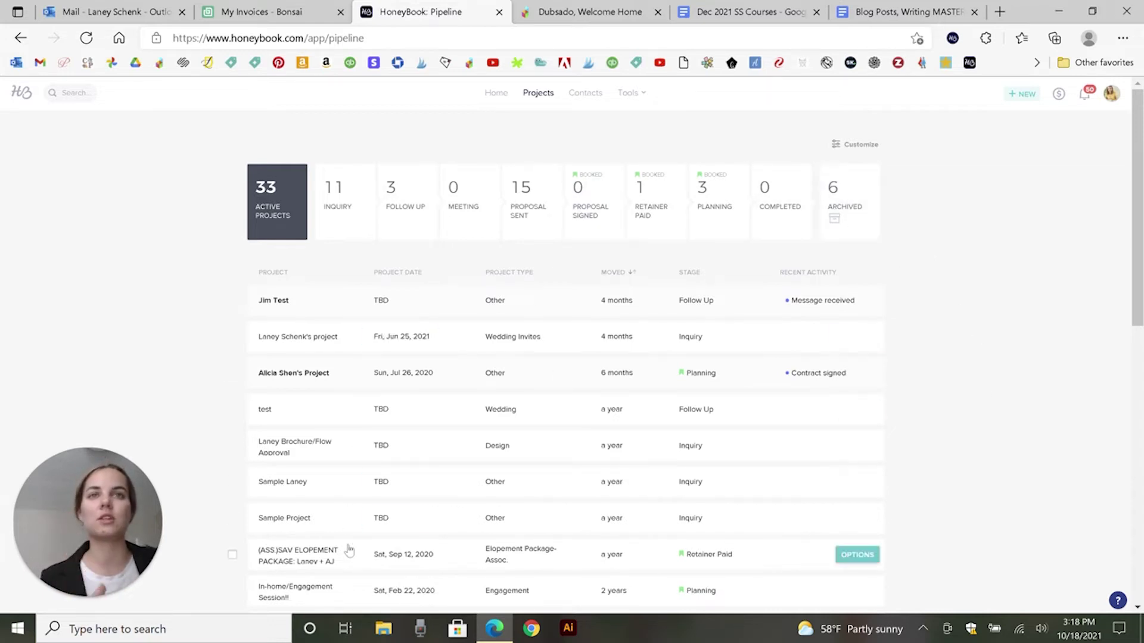
- Switch back to Bonsai and look through its projects list and contracts list
{"action": "left_click", "coordinate": [331, 6]}
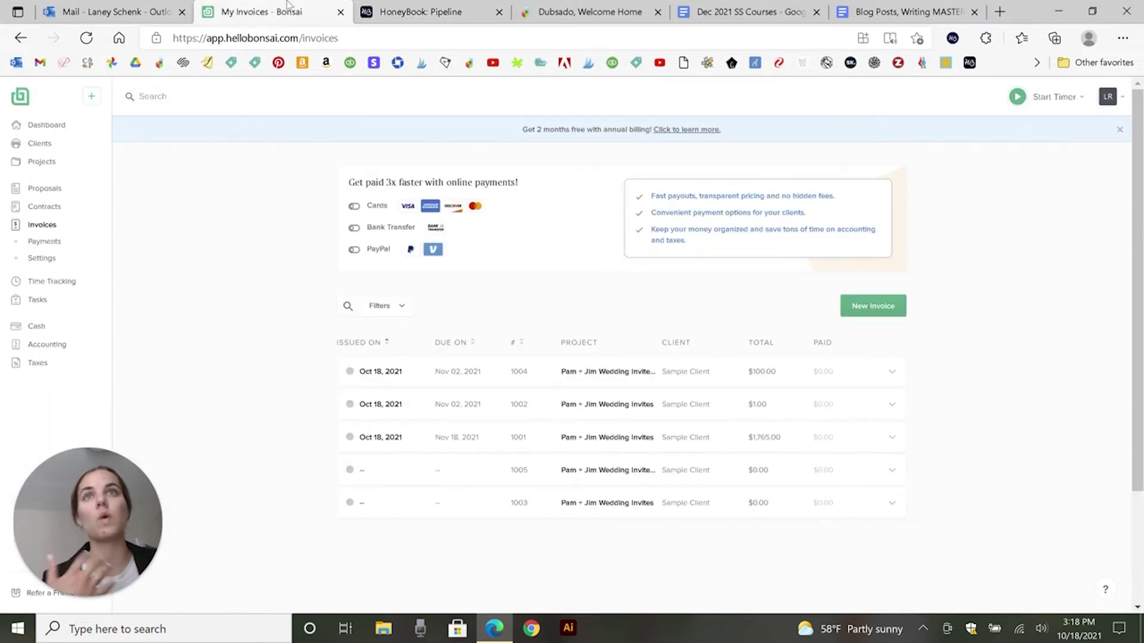
{"action": "left_click", "coordinate": [60, 165]}
{"action": "scroll", "coordinate": [753, 338], "scroll_direction": "down", "scroll_amount": 1}
{"action": "scroll", "coordinate": [757, 337], "scroll_direction": "up", "scroll_amount": 1}
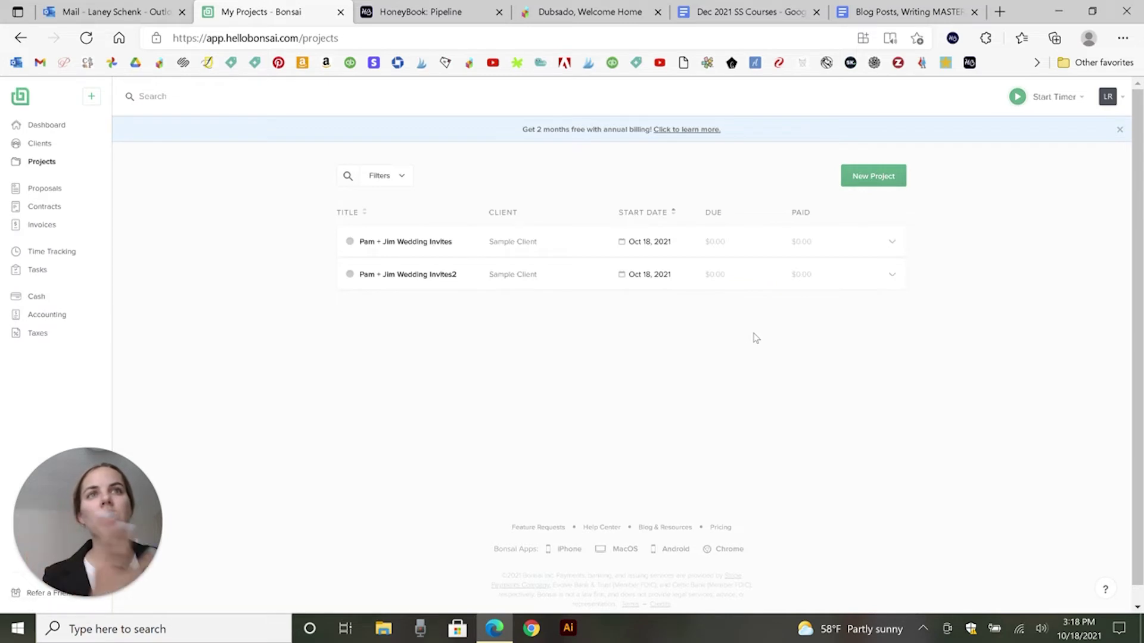
{"action": "left_click", "coordinate": [48, 234]}
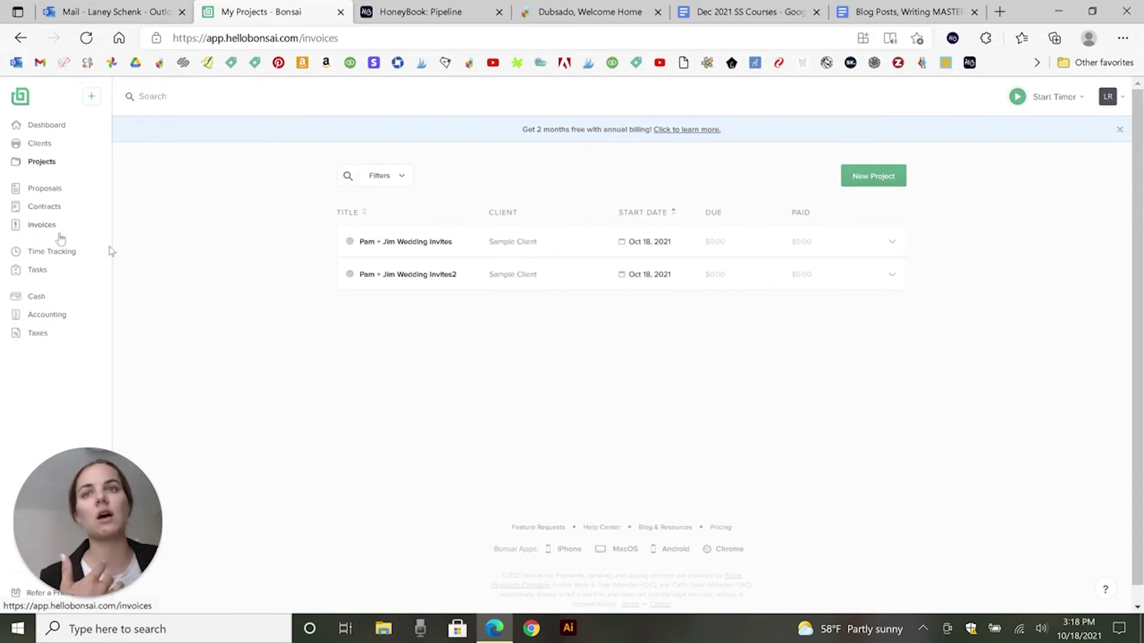
{"action": "left_click", "coordinate": [43, 206]}
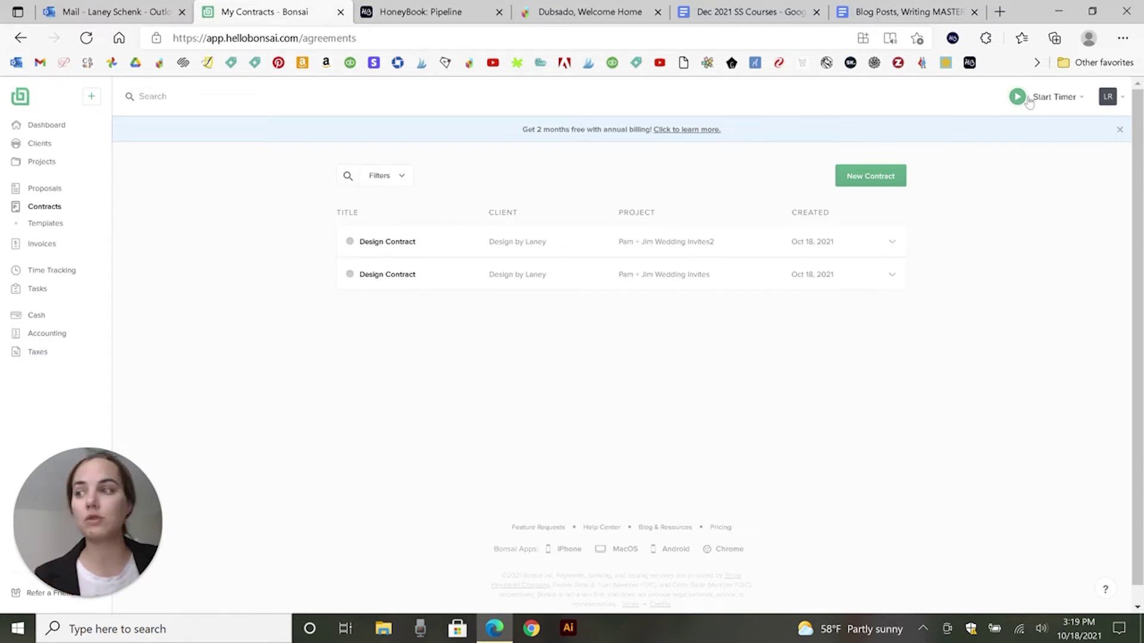
- Open the $1,765.00 invoice and go from it to the invoice settings to review the timesheet display choices, leaving them as they are
{"action": "left_click", "coordinate": [47, 247]}
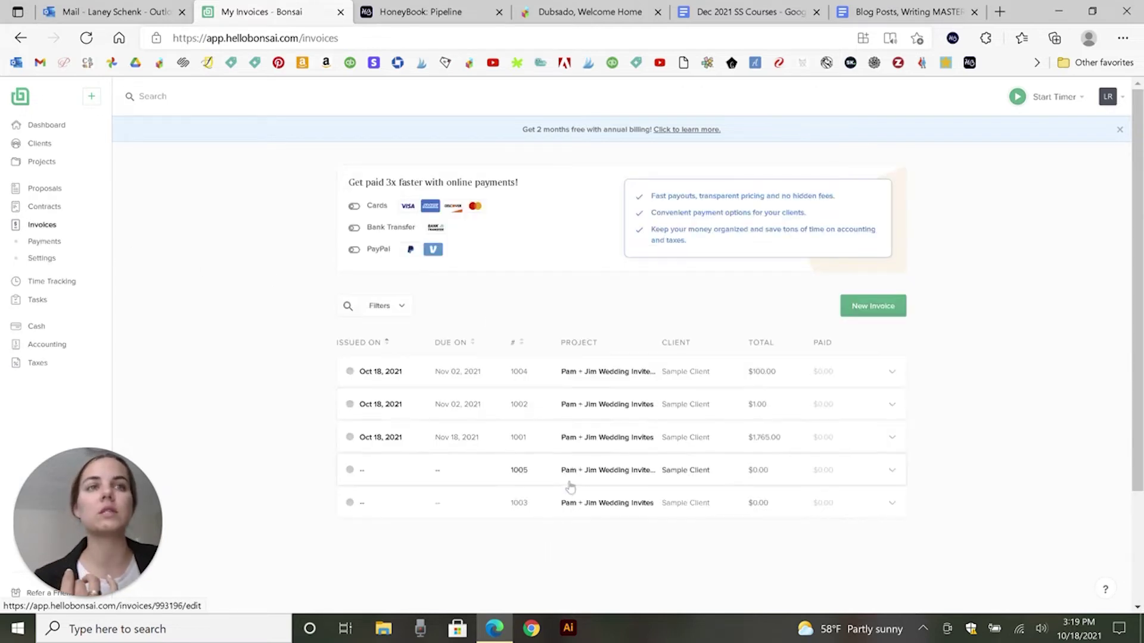
{"action": "left_click", "coordinate": [594, 439]}
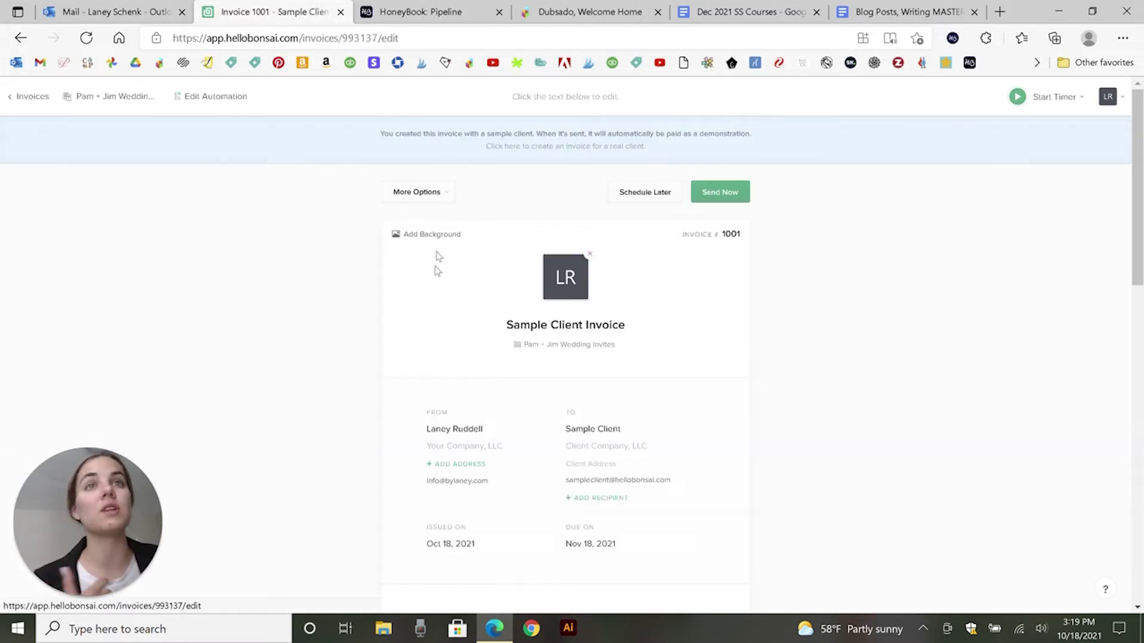
{"action": "left_click", "coordinate": [416, 192]}
{"action": "left_click", "coordinate": [416, 388]}
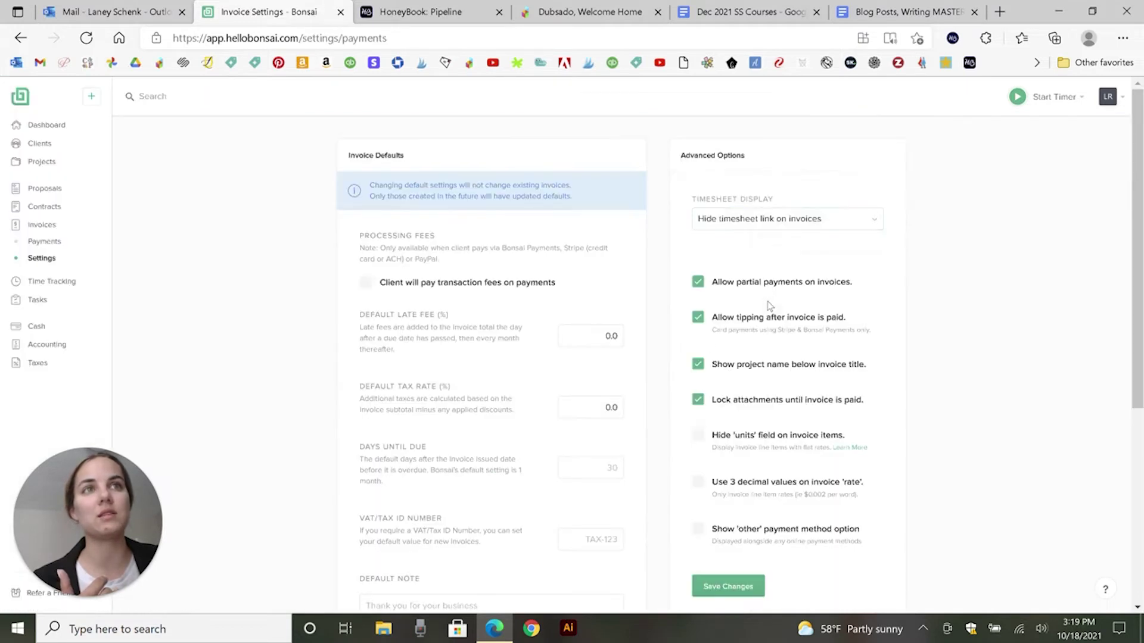
{"action": "left_click", "coordinate": [765, 220]}
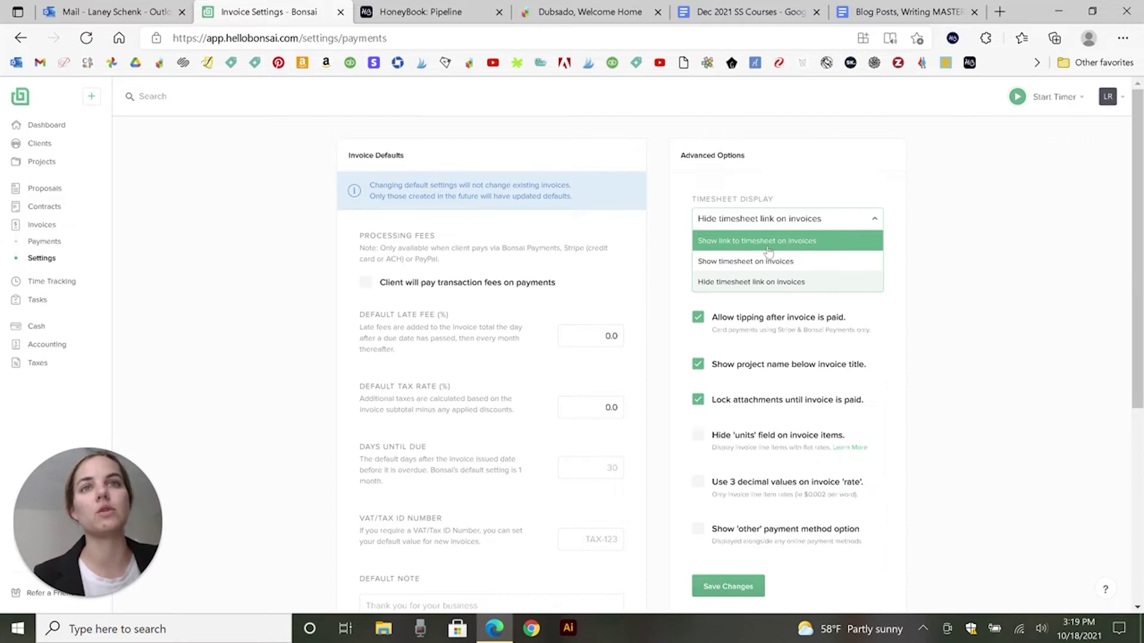
{"action": "left_click", "coordinate": [234, 327]}
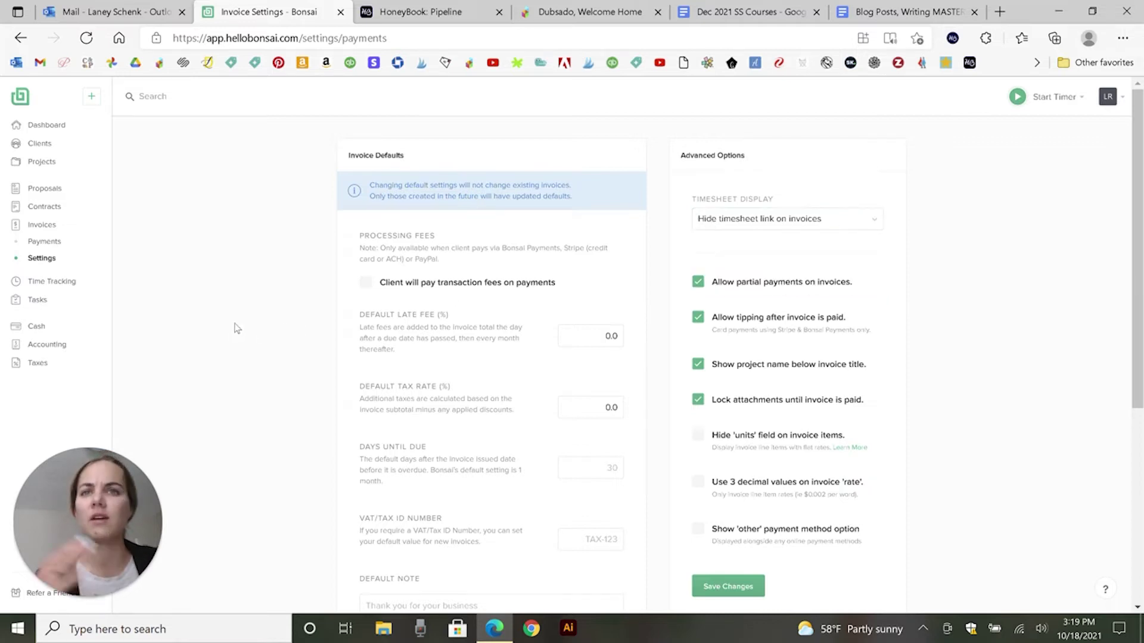
- View the time tracking page and the hourly rate option for a new project, leaving without creating the project
{"action": "left_click", "coordinate": [44, 284]}
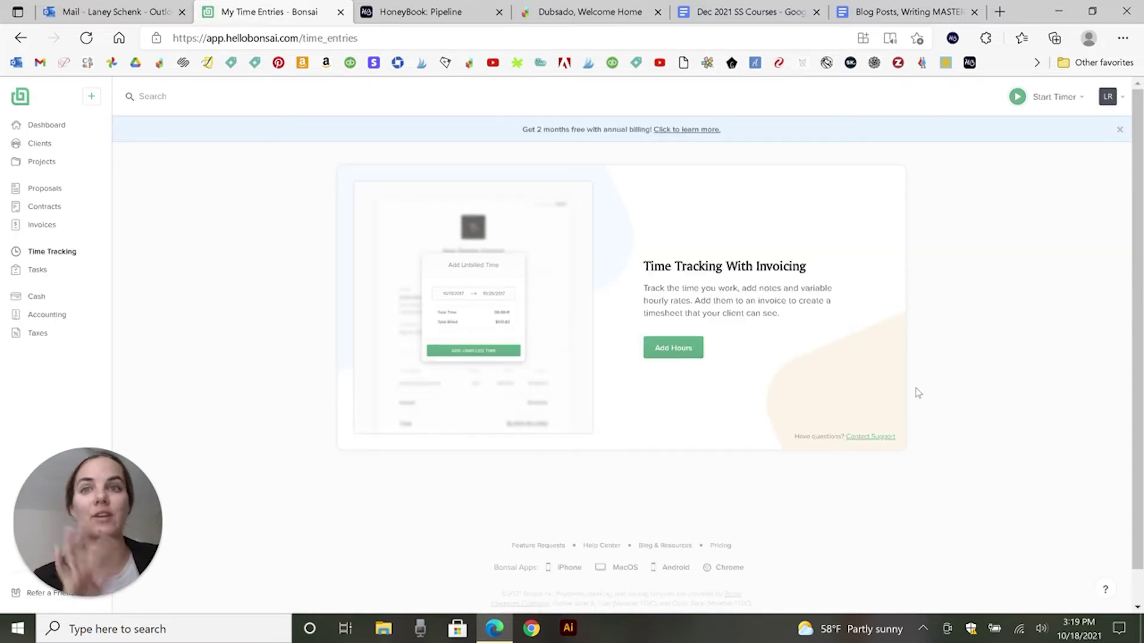
{"action": "left_click", "coordinate": [50, 169]}
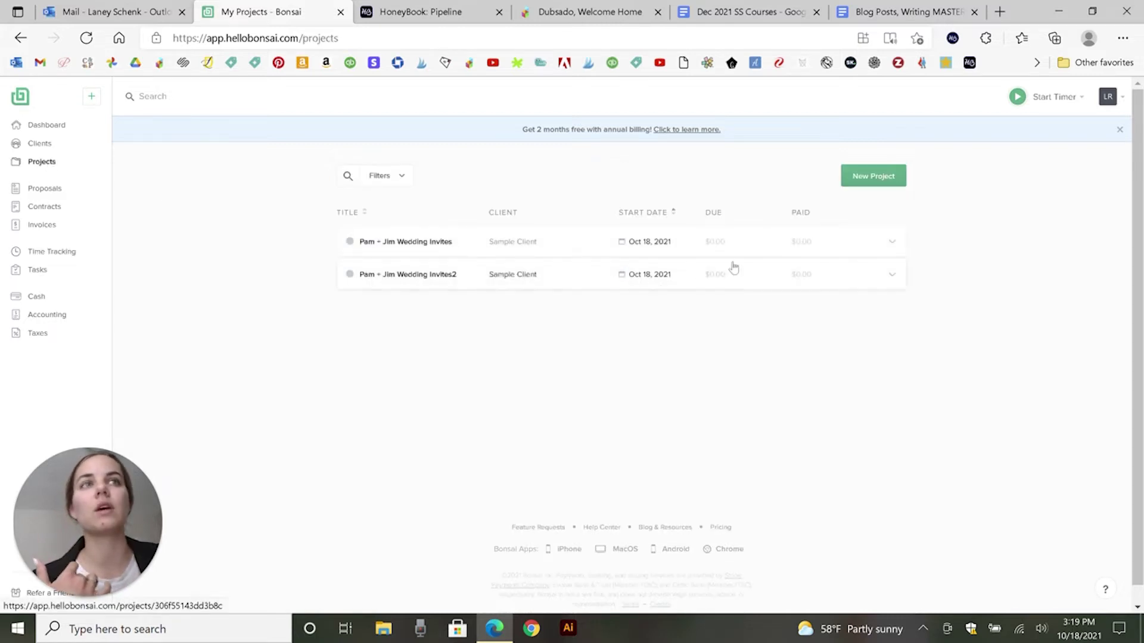
{"action": "left_click", "coordinate": [847, 183]}
{"action": "left_click", "coordinate": [620, 336]}
{"action": "left_click", "coordinate": [507, 393]}
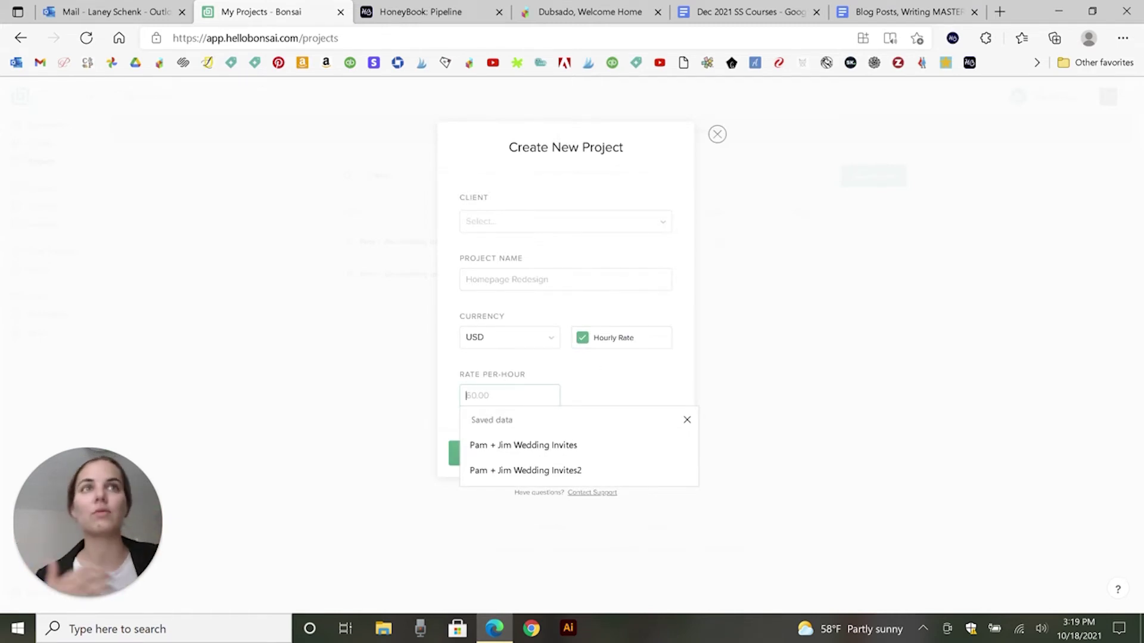
{"action": "left_click", "coordinate": [718, 134]}
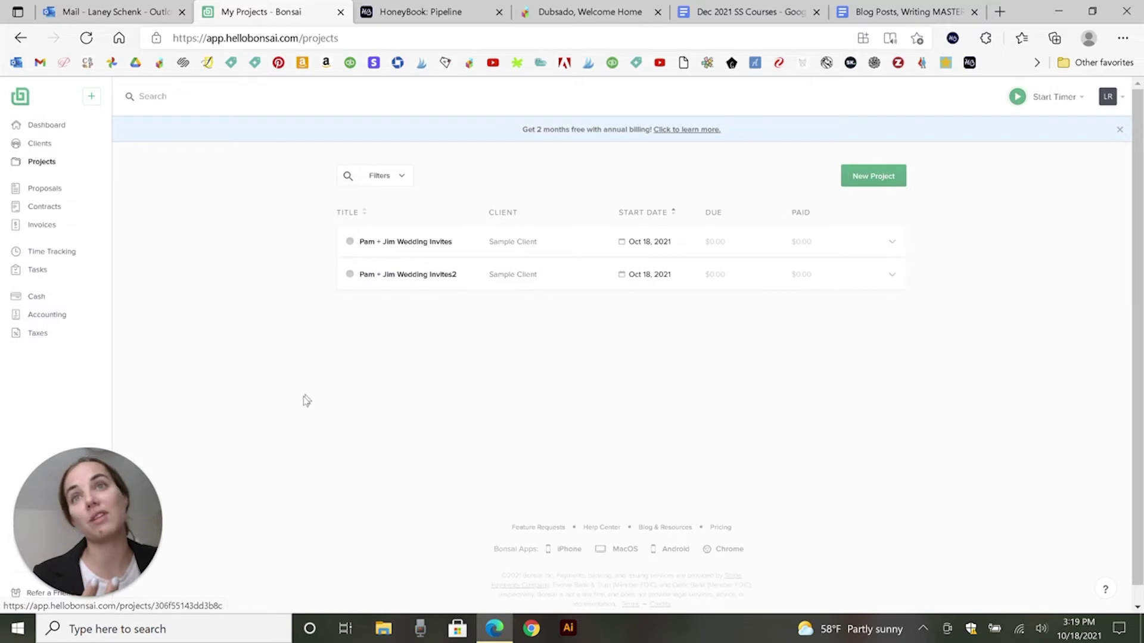
- Review the invoice types offered for a new invoice, and leave without creating one
{"action": "left_click", "coordinate": [41, 228]}
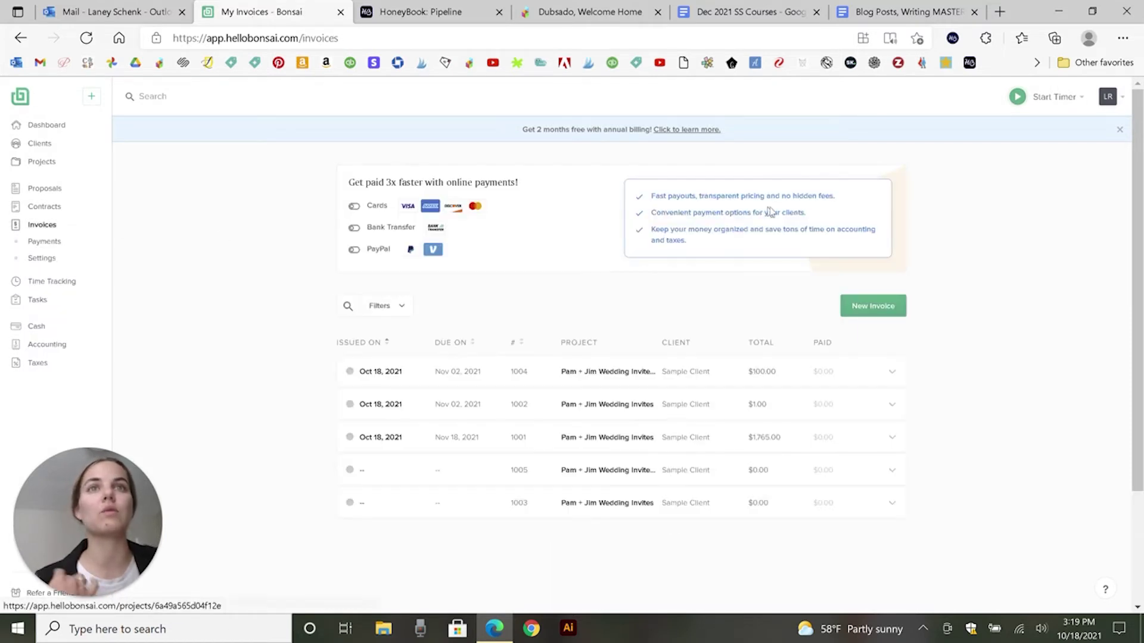
{"action": "left_click", "coordinate": [871, 309]}
{"action": "left_click", "coordinate": [526, 225]}
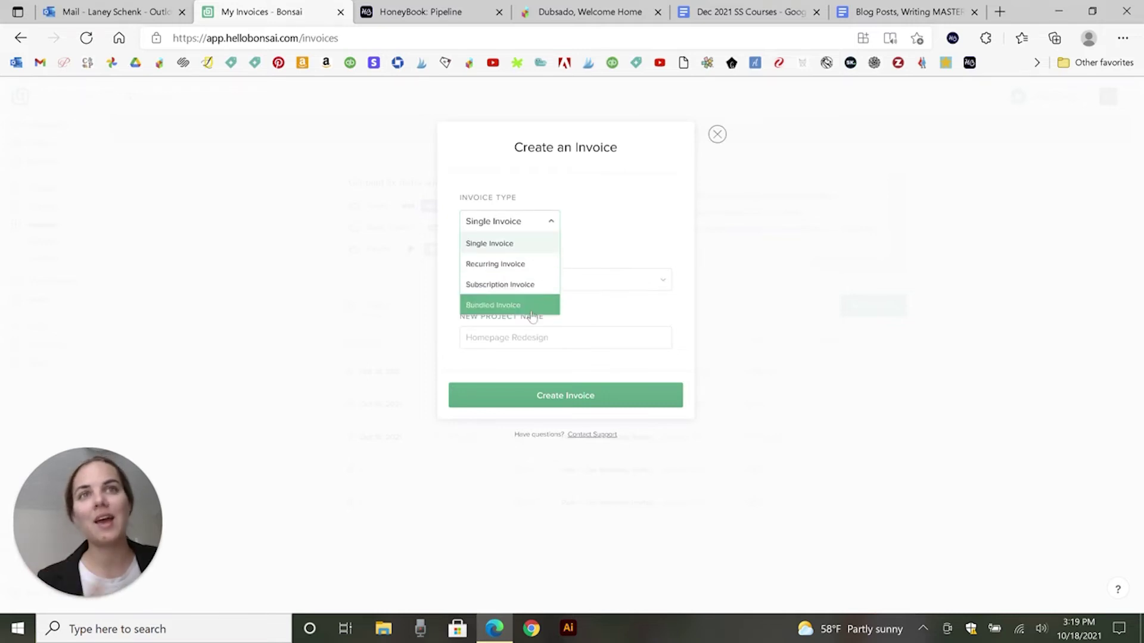
{"action": "left_click", "coordinate": [716, 135]}
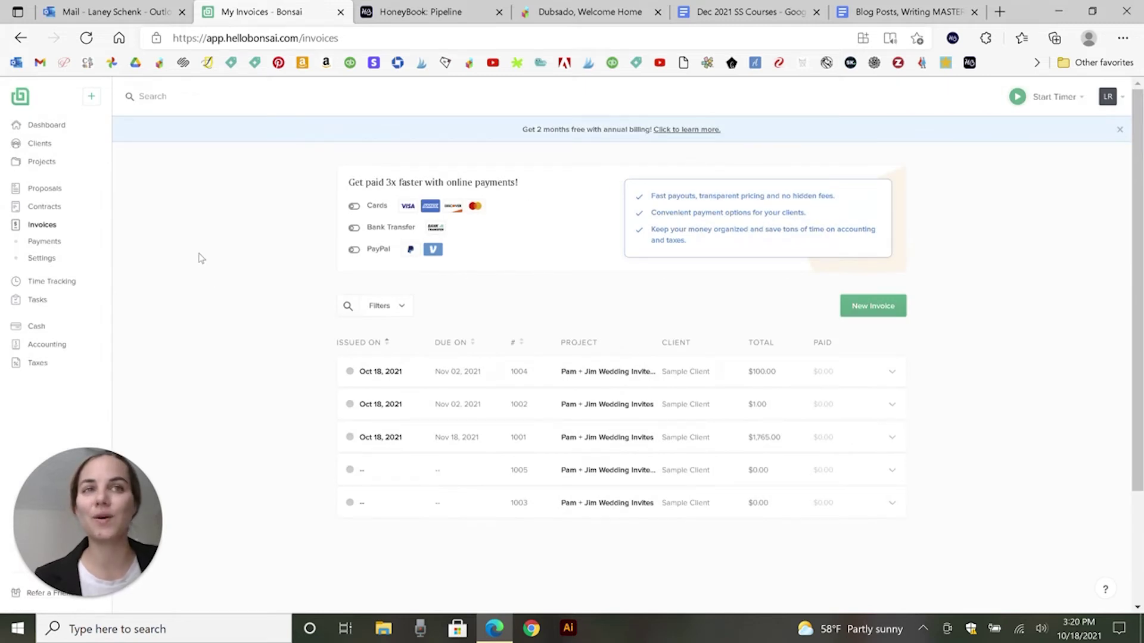
- Switch to HoneyBook and examine the line items, totals and payment schedule of the wedding invites project's draft invoice
{"action": "left_click", "coordinate": [421, 12]}
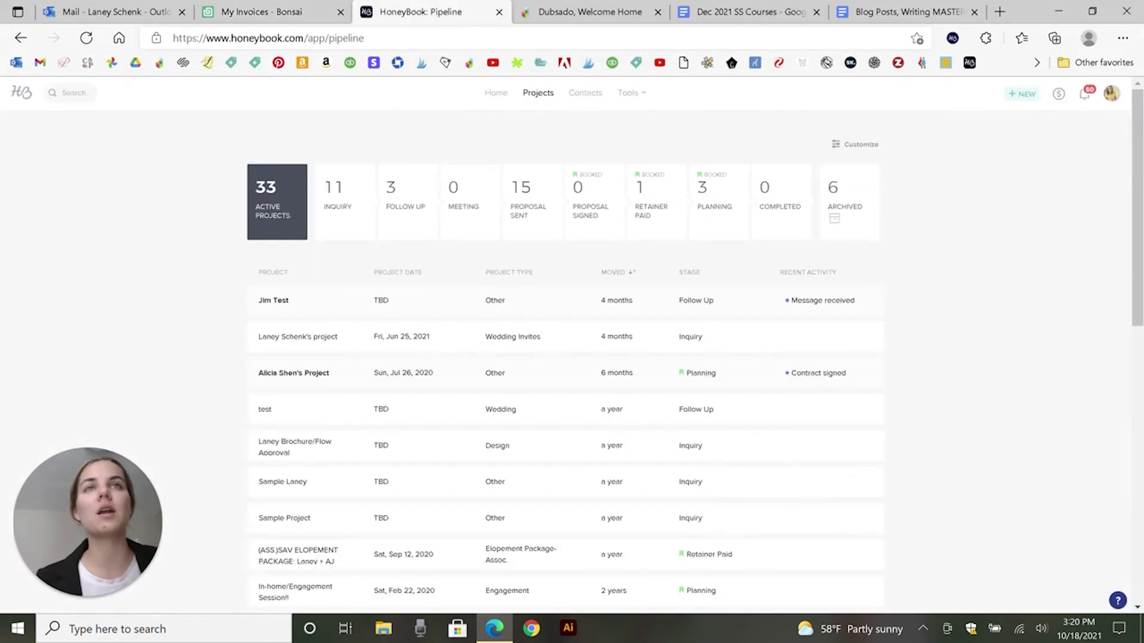
{"action": "left_click", "coordinate": [271, 337]}
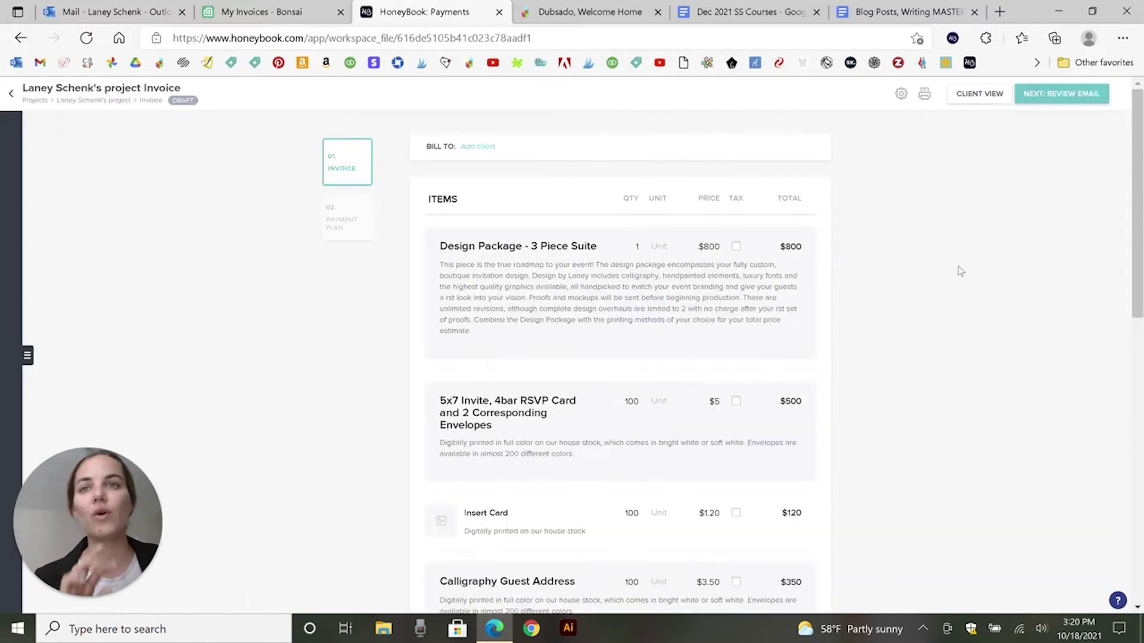
{"action": "scroll", "coordinate": [769, 370], "scroll_direction": "down", "scroll_amount": 3}
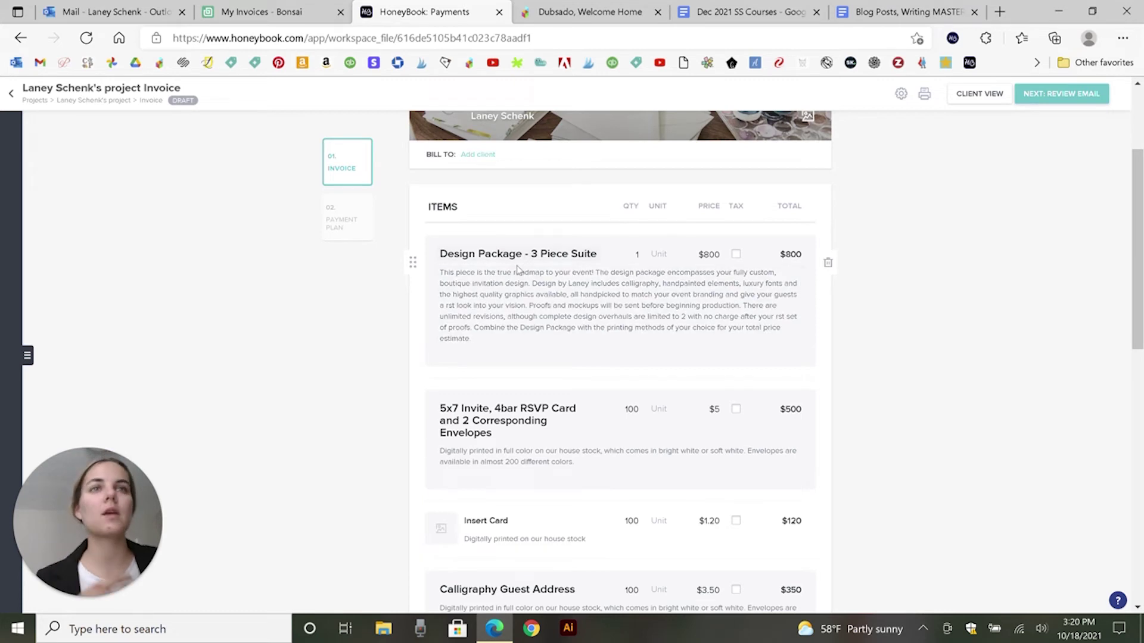
{"action": "scroll", "coordinate": [516, 366], "scroll_direction": "down", "scroll_amount": 3}
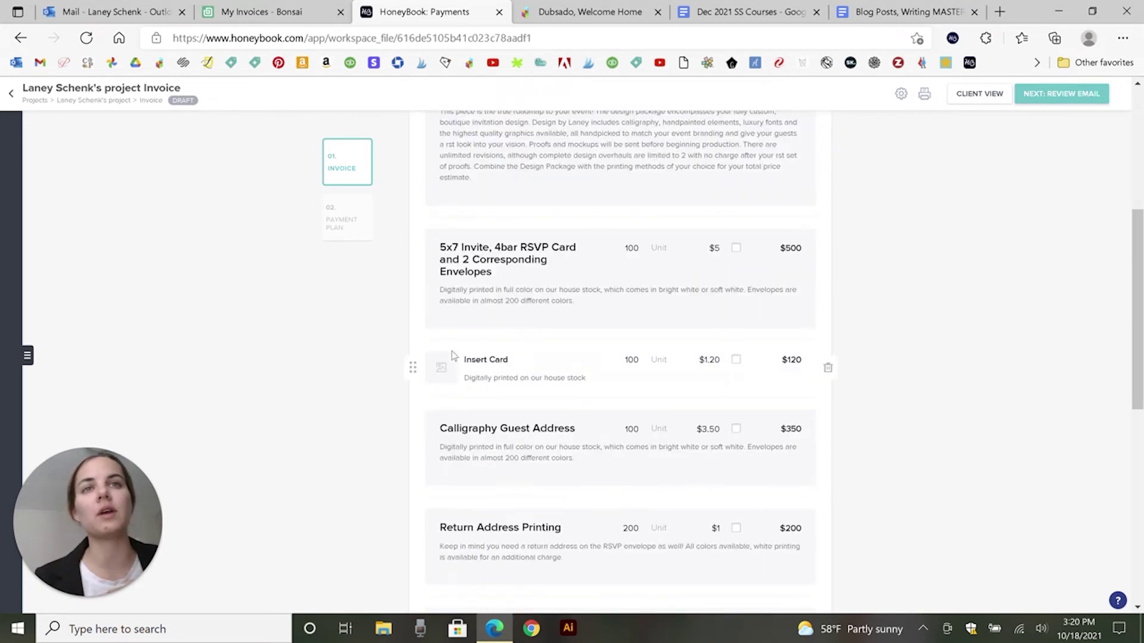
{"action": "scroll", "coordinate": [582, 319], "scroll_direction": "down", "scroll_amount": 7}
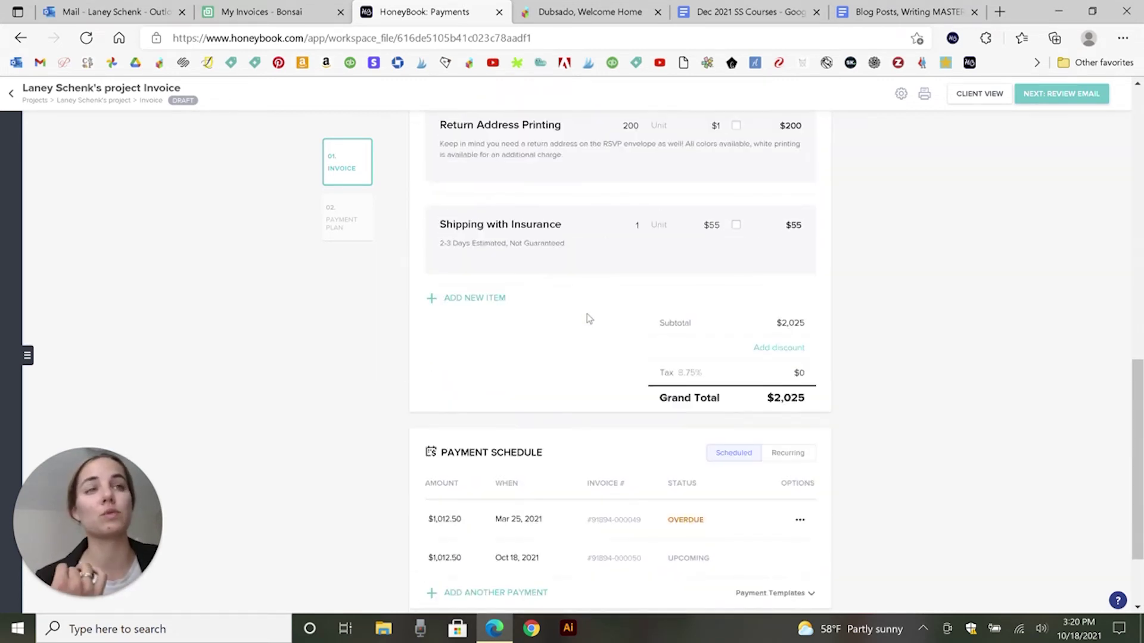
{"action": "scroll", "coordinate": [589, 318], "scroll_direction": "up", "scroll_amount": 5}
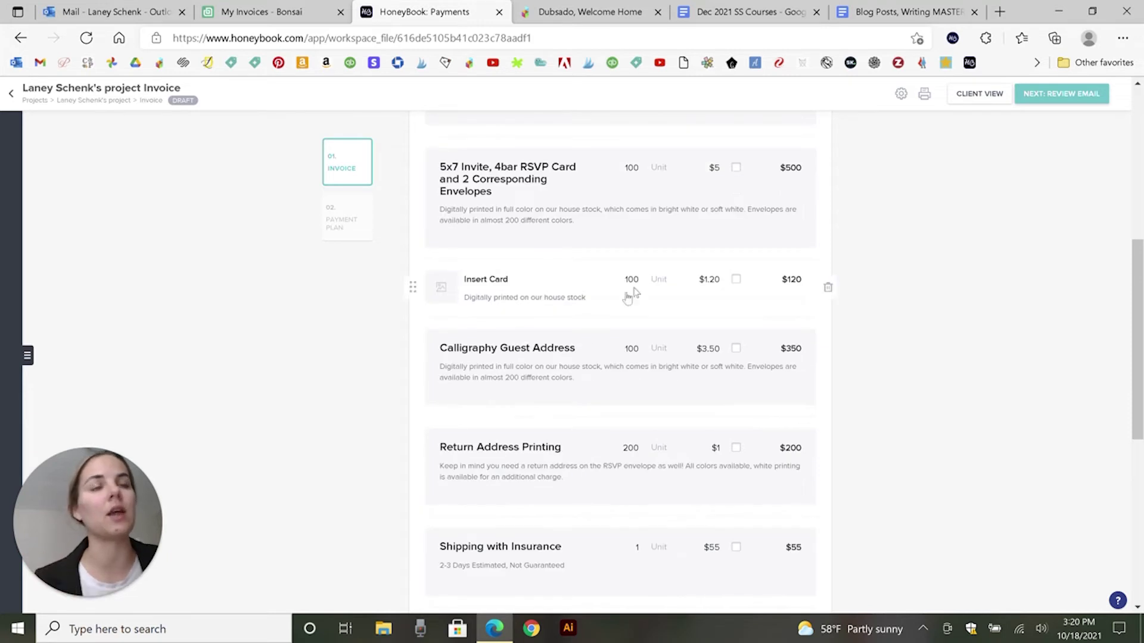
{"action": "scroll", "coordinate": [589, 215], "scroll_direction": "down", "scroll_amount": 1}
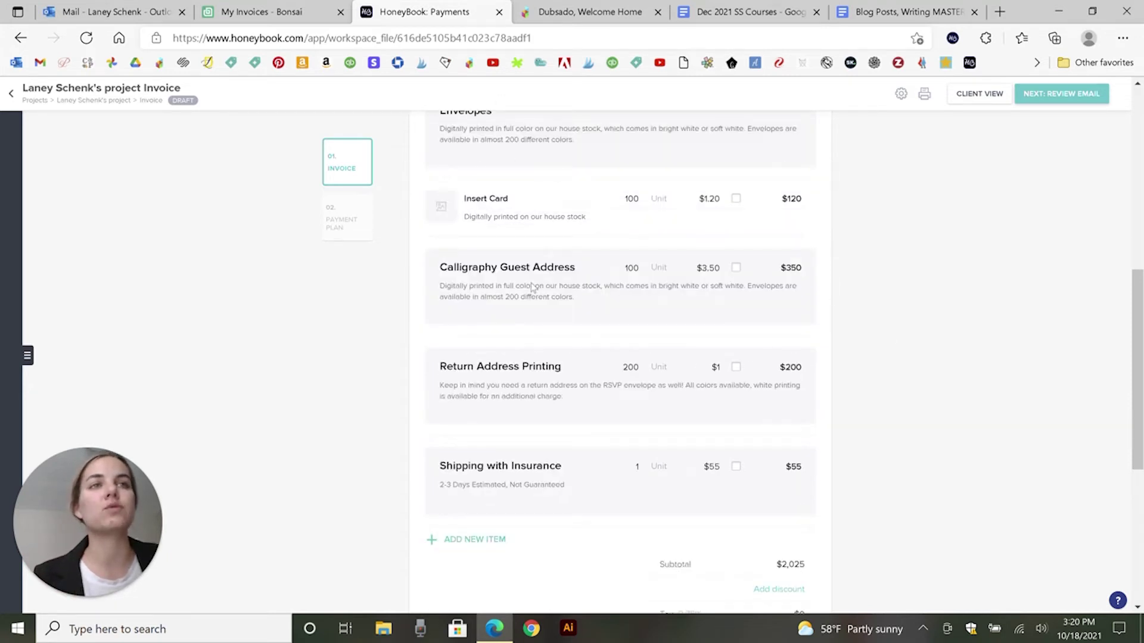
{"action": "scroll", "coordinate": [600, 383], "scroll_direction": "down", "scroll_amount": 3}
{"action": "scroll", "coordinate": [598, 382], "scroll_direction": "down", "scroll_amount": 3}
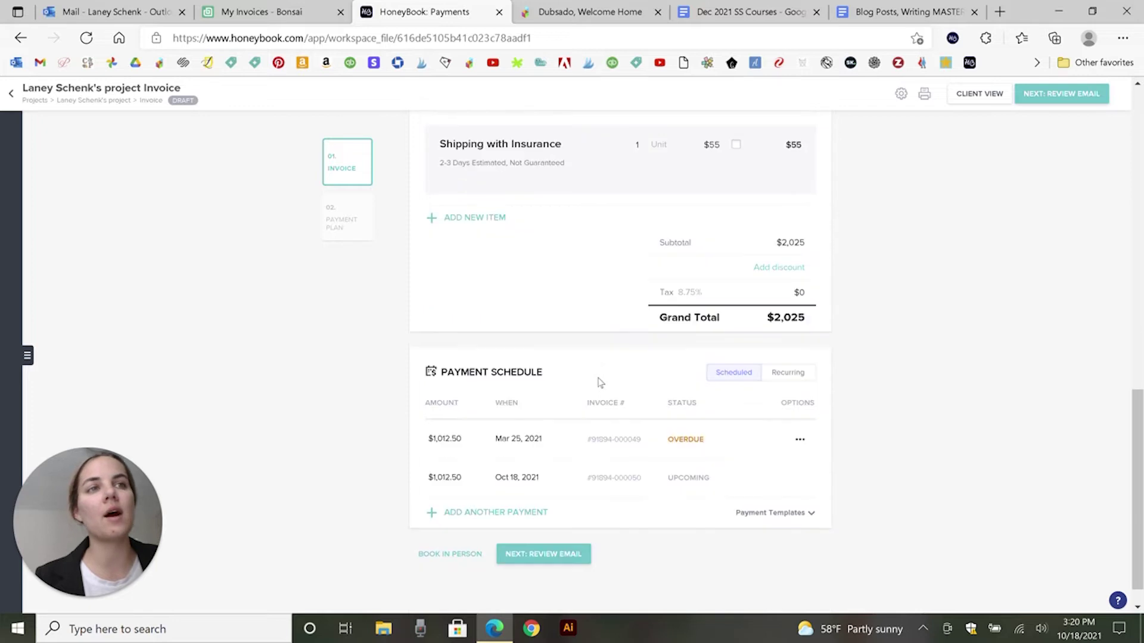
{"action": "scroll", "coordinate": [586, 329], "scroll_direction": "down", "scroll_amount": 1}
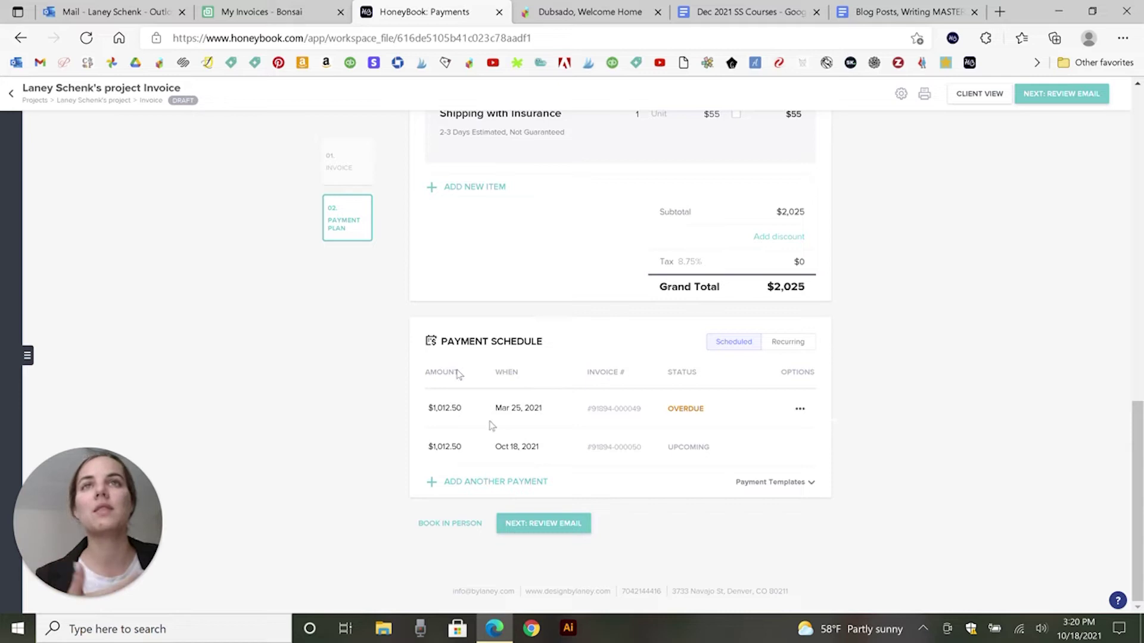
- Switch to Bonsai and start a new contract, browsing the available templates and keeping the Design template
{"action": "left_click", "coordinate": [304, 12]}
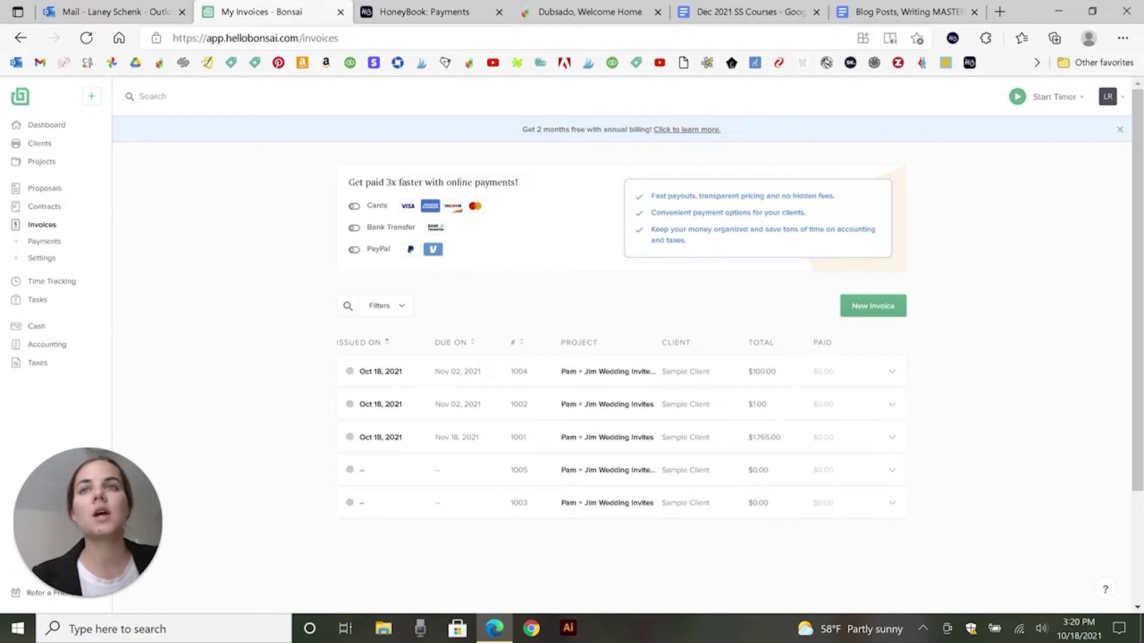
{"action": "left_click", "coordinate": [44, 206]}
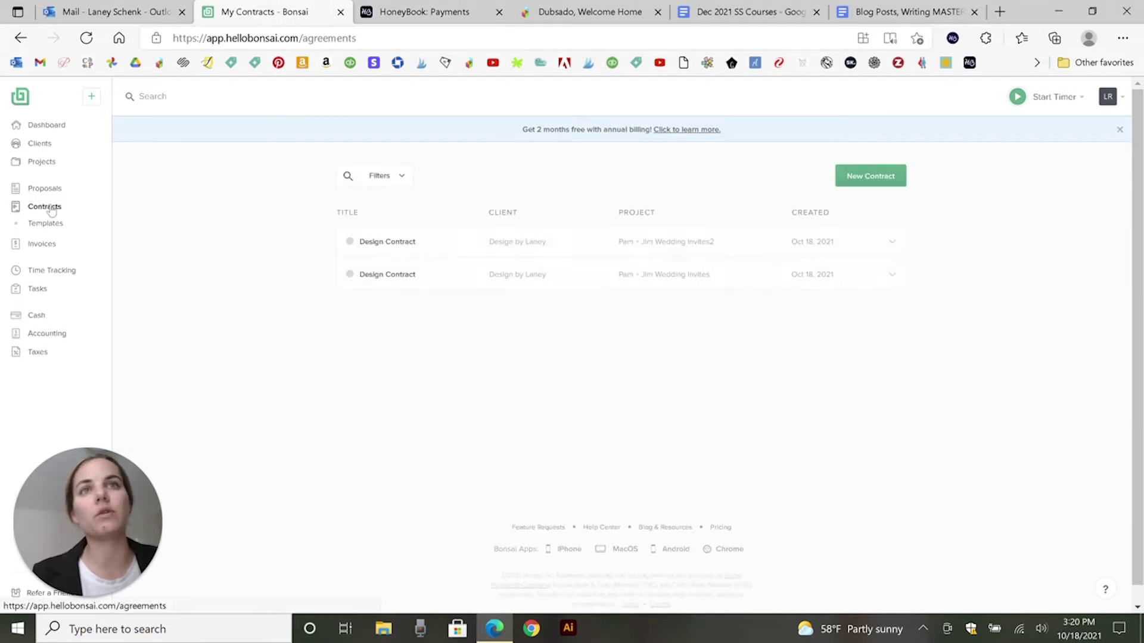
{"action": "left_click", "coordinate": [889, 182]}
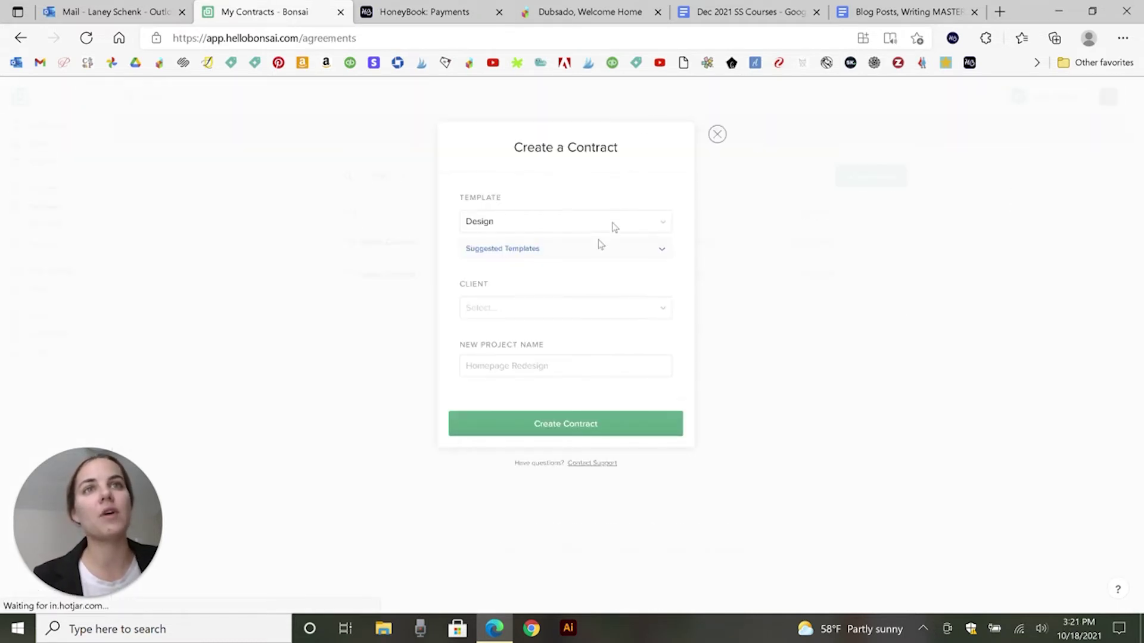
{"action": "left_click", "coordinate": [558, 221]}
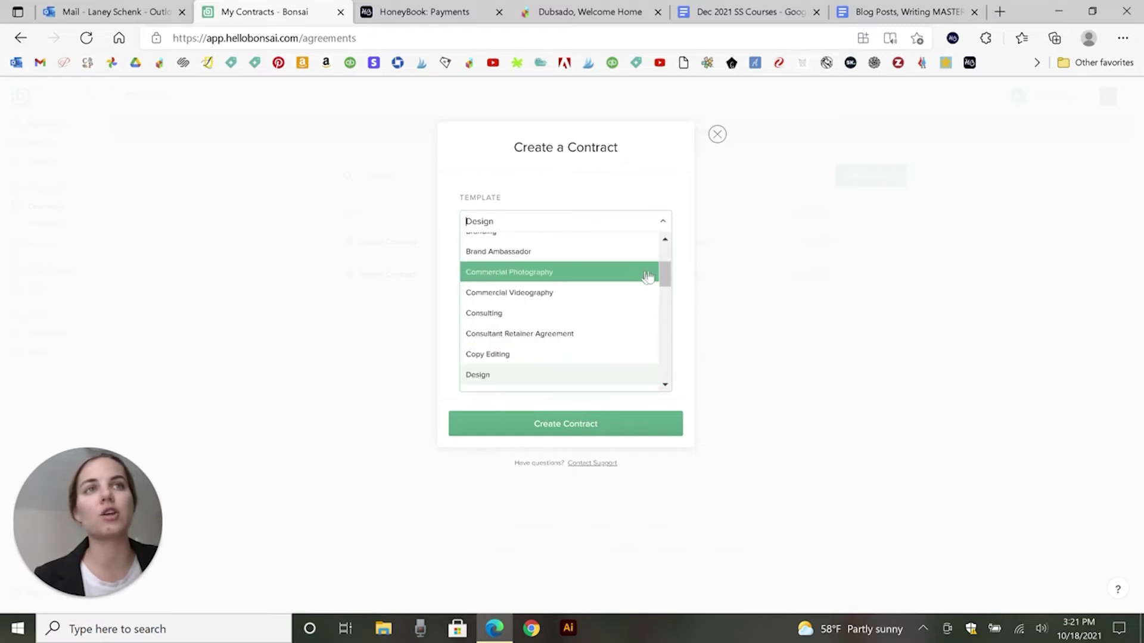
{"action": "mouse_move", "coordinate": [663, 272]}
{"action": "left_mouse_down"}
{"action": "mouse_move", "coordinate": [664, 255]}
{"action": "mouse_move", "coordinate": [669, 280]}
{"action": "left_mouse_up"}
{"action": "scroll", "coordinate": [669, 280], "scroll_direction": "down", "scroll_amount": 1}
{"action": "left_click", "coordinate": [572, 308]}
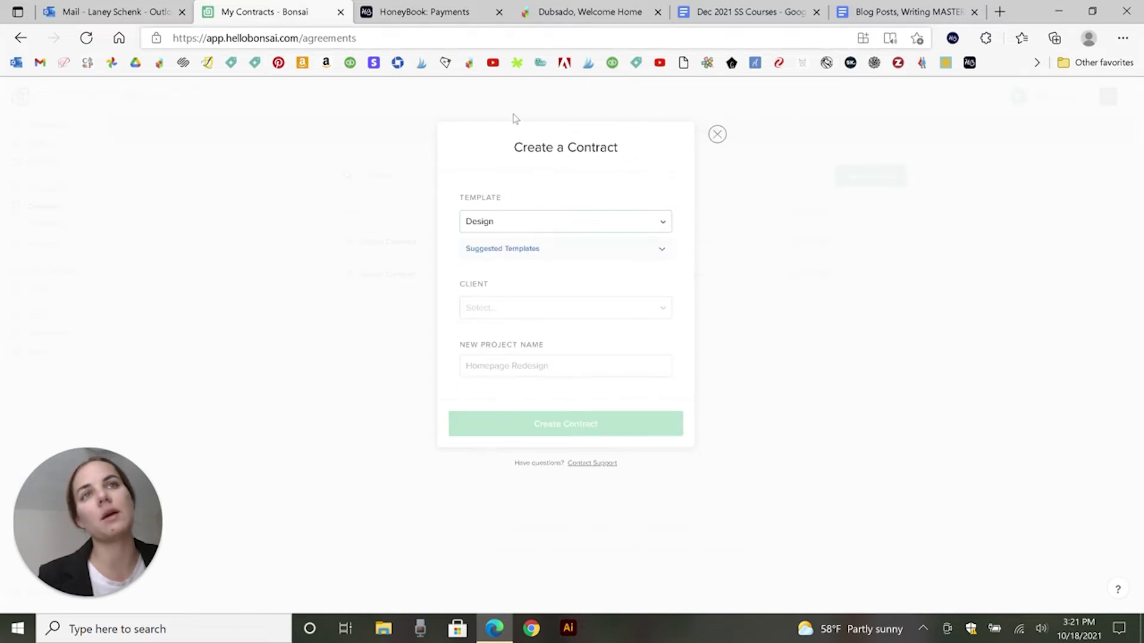
- Assign the contract to the sample client and the Pam + Jim Wedding Invites project, and continue to its setup
{"action": "left_click", "coordinate": [536, 316]}
{"action": "left_click", "coordinate": [528, 349]}
{"action": "left_click", "coordinate": [546, 472]}
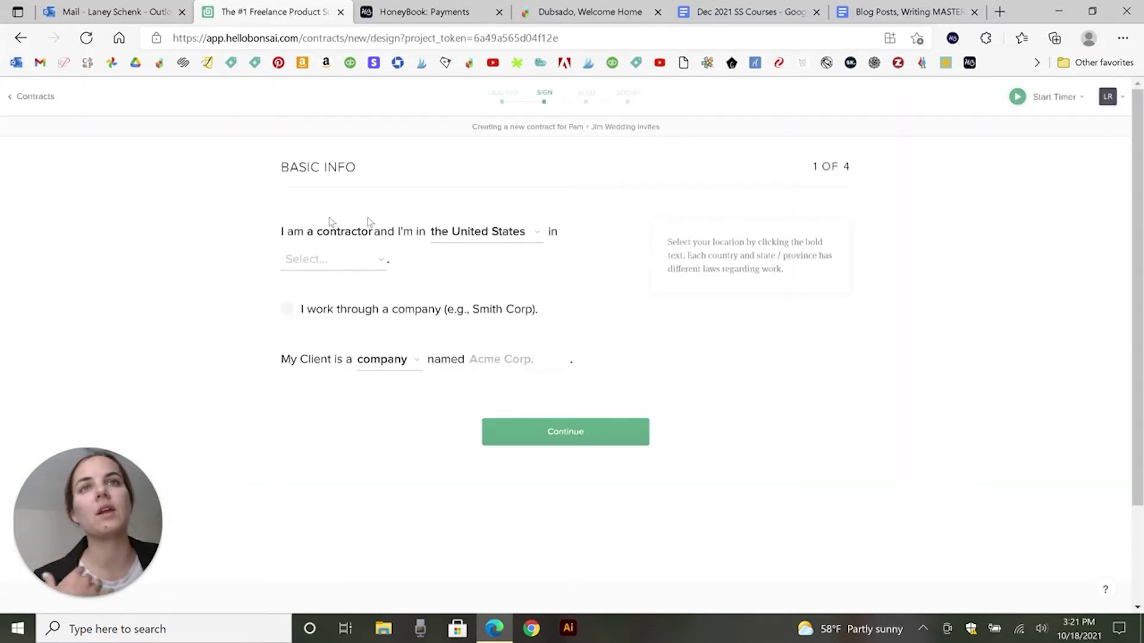
- Fill in the basic info with Colorado as the state and Design by Laney as the client company, and continue to the payment terms
{"action": "left_click", "coordinate": [344, 265]}
{"action": "left_click", "coordinate": [342, 405]}
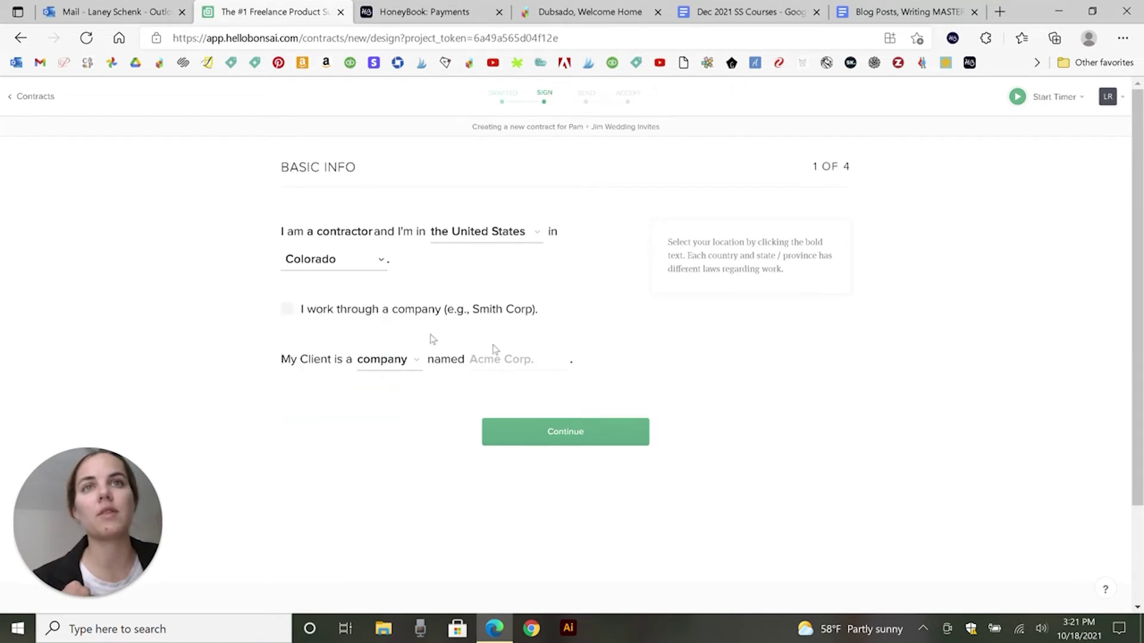
{"action": "left_click", "coordinate": [513, 359]}
{"action": "left_click", "coordinate": [527, 134]}
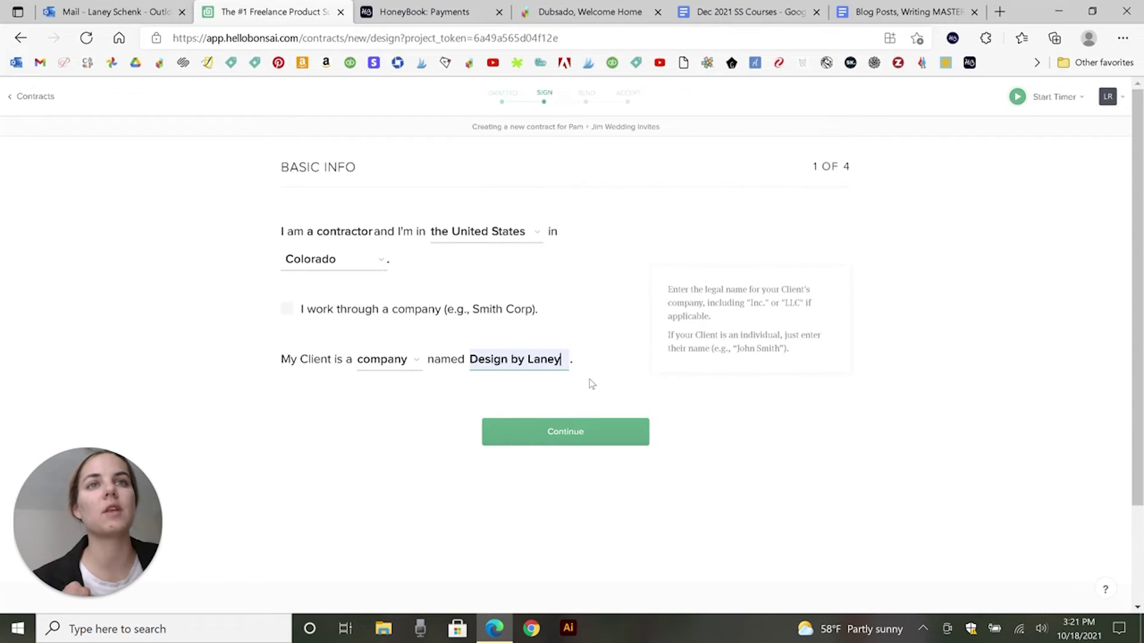
{"action": "left_click", "coordinate": [561, 433]}
{"action": "left_click", "coordinate": [570, 466]}
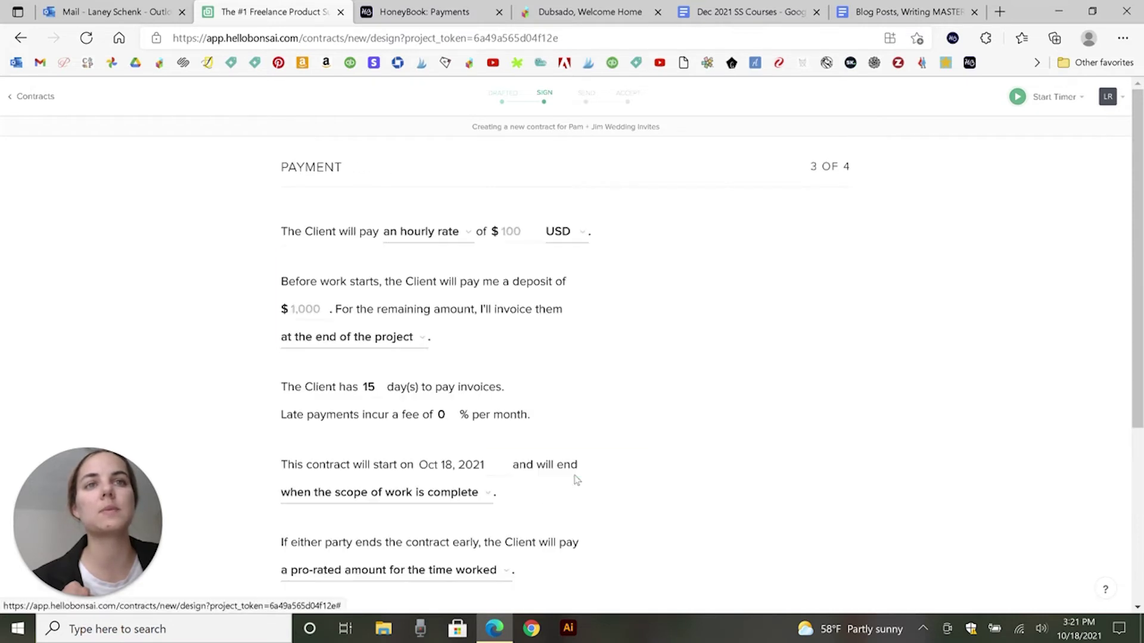
- Set the hourly rate and the deposit to $1 each, keep the default invoice options, and create the contract
{"action": "left_click", "coordinate": [518, 237]}
{"action": "type", "text": "1"}
{"action": "left_click", "coordinate": [309, 311]}
{"action": "type", "text": "1"}
{"action": "scroll", "coordinate": [573, 327], "scroll_direction": "down", "scroll_amount": 4}
{"action": "left_click", "coordinate": [564, 401]}
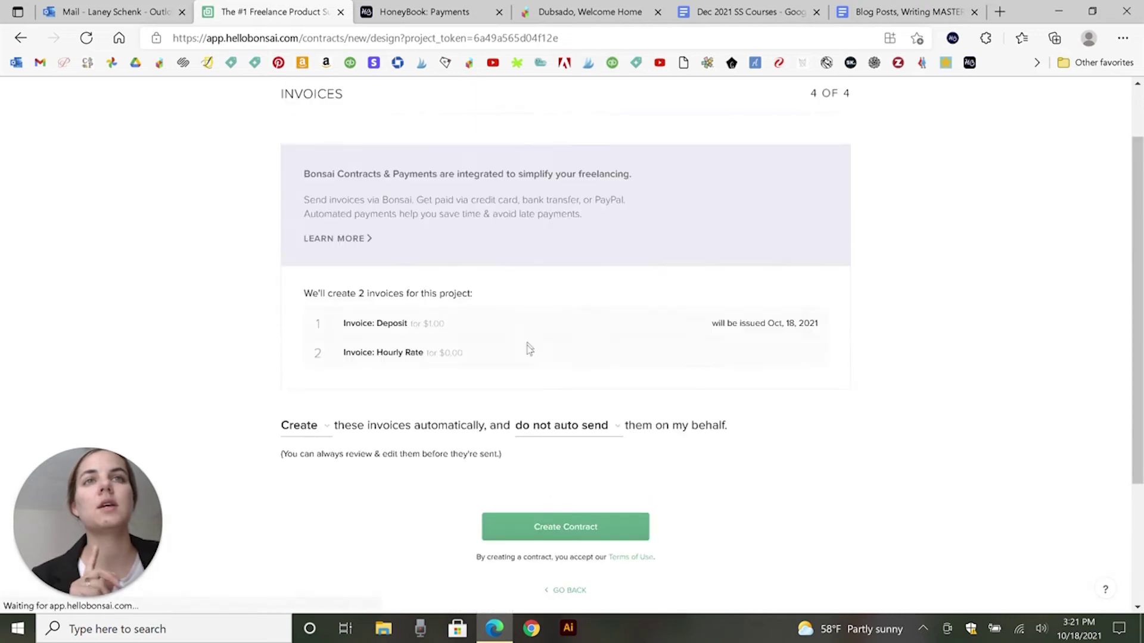
{"action": "left_click", "coordinate": [569, 596]}
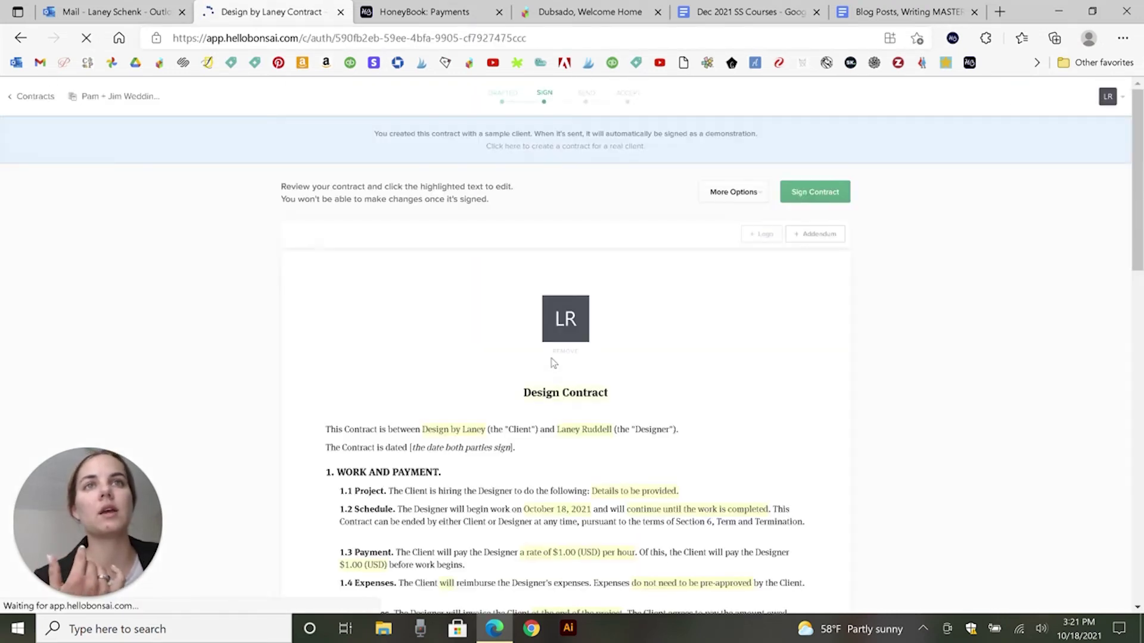
- Examine the generated Design Contract's clauses, highlighted editable fields and signing options
{"action": "scroll", "coordinate": [636, 348], "scroll_direction": "down", "scroll_amount": 20}
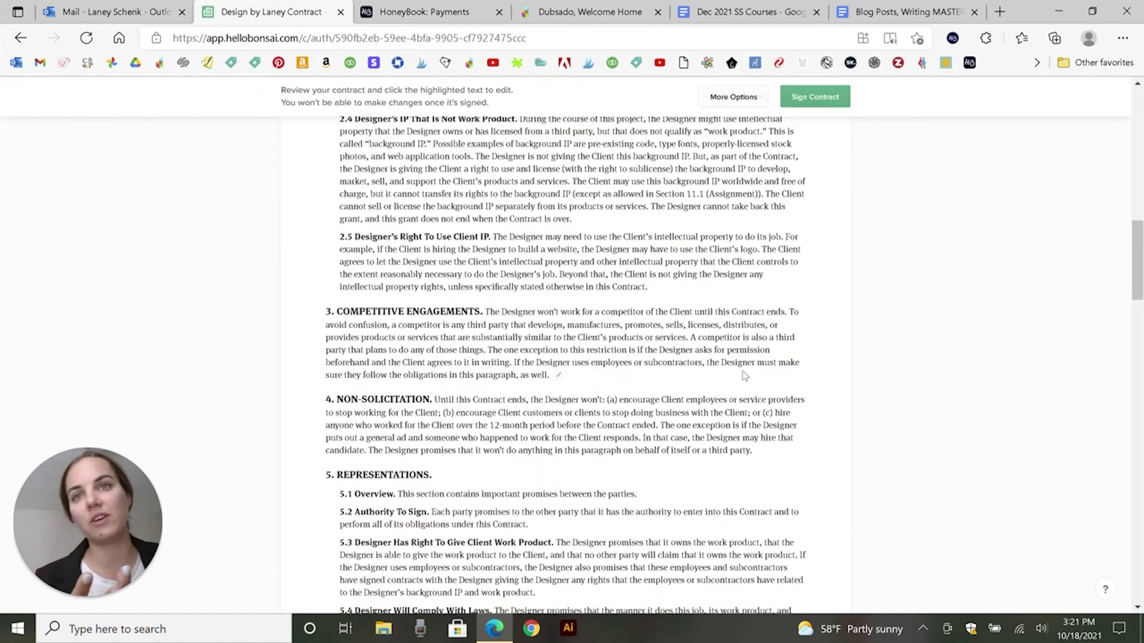
{"action": "scroll", "coordinate": [738, 374], "scroll_direction": "down", "scroll_amount": 20}
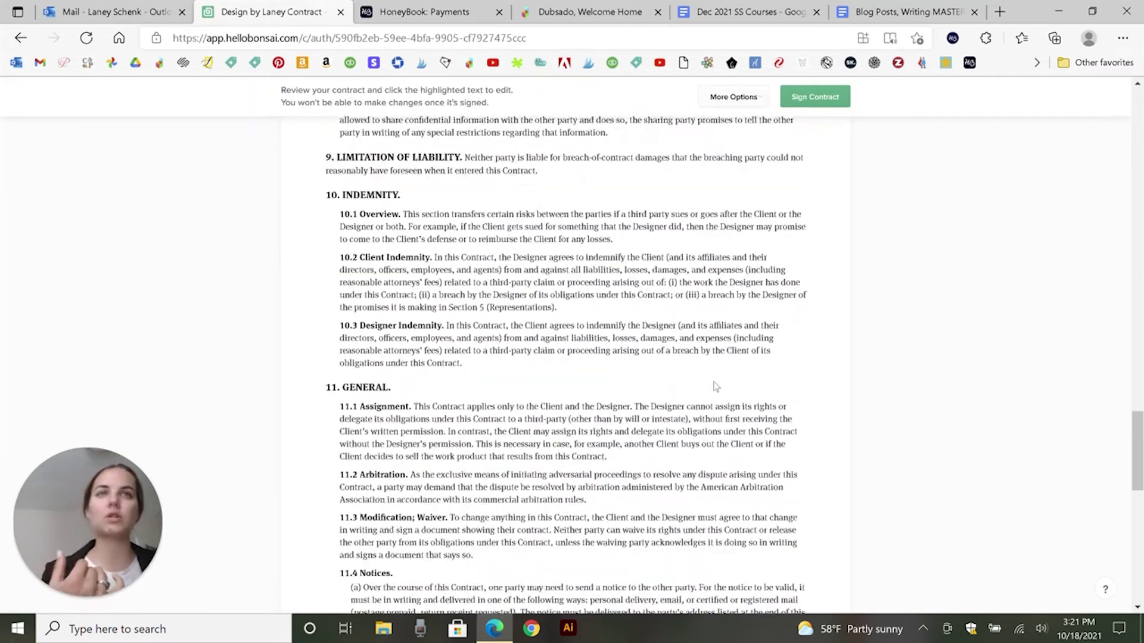
{"action": "scroll", "coordinate": [707, 389], "scroll_direction": "down", "scroll_amount": 6}
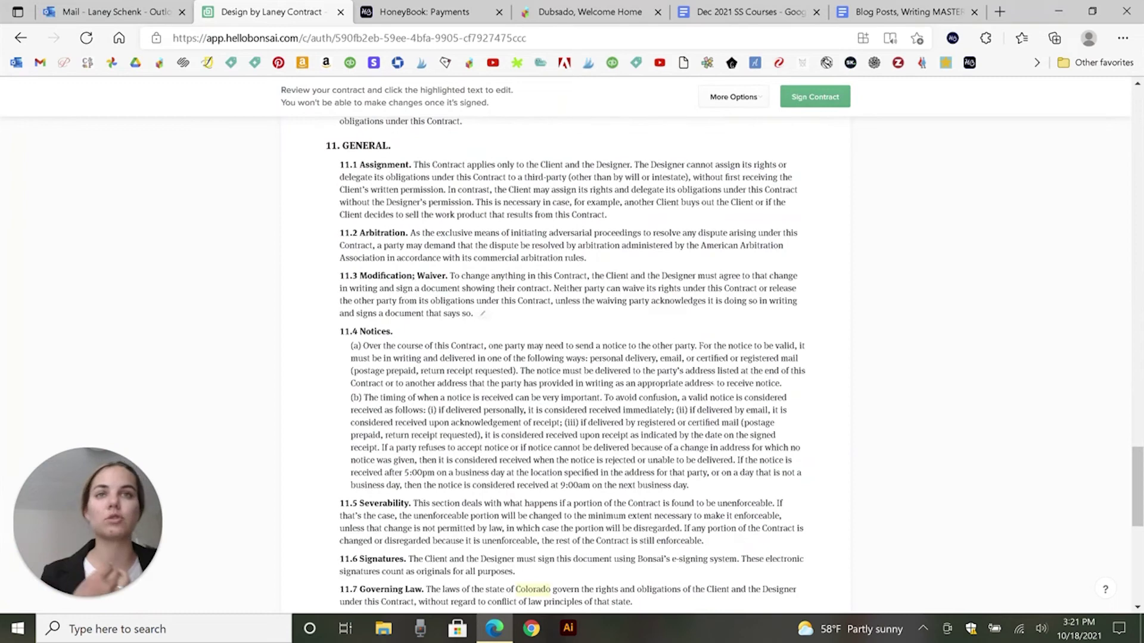
{"action": "scroll", "coordinate": [699, 412], "scroll_direction": "up", "scroll_amount": 20}
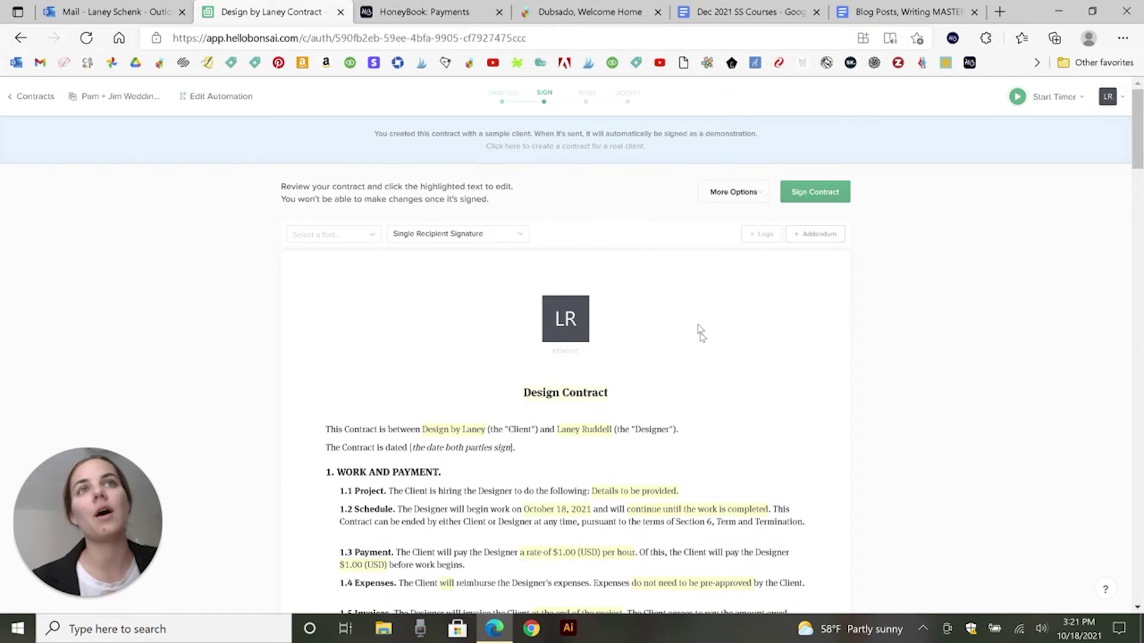
{"action": "scroll", "coordinate": [695, 289], "scroll_direction": "down", "scroll_amount": 3}
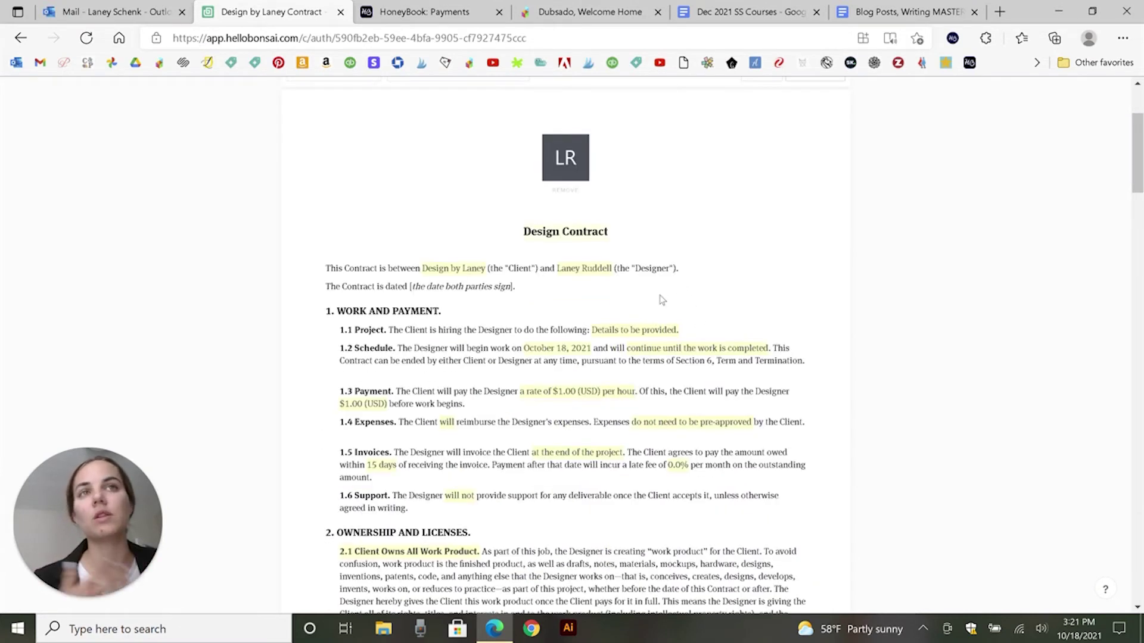
{"action": "scroll", "coordinate": [661, 299], "scroll_direction": "up", "scroll_amount": 3}
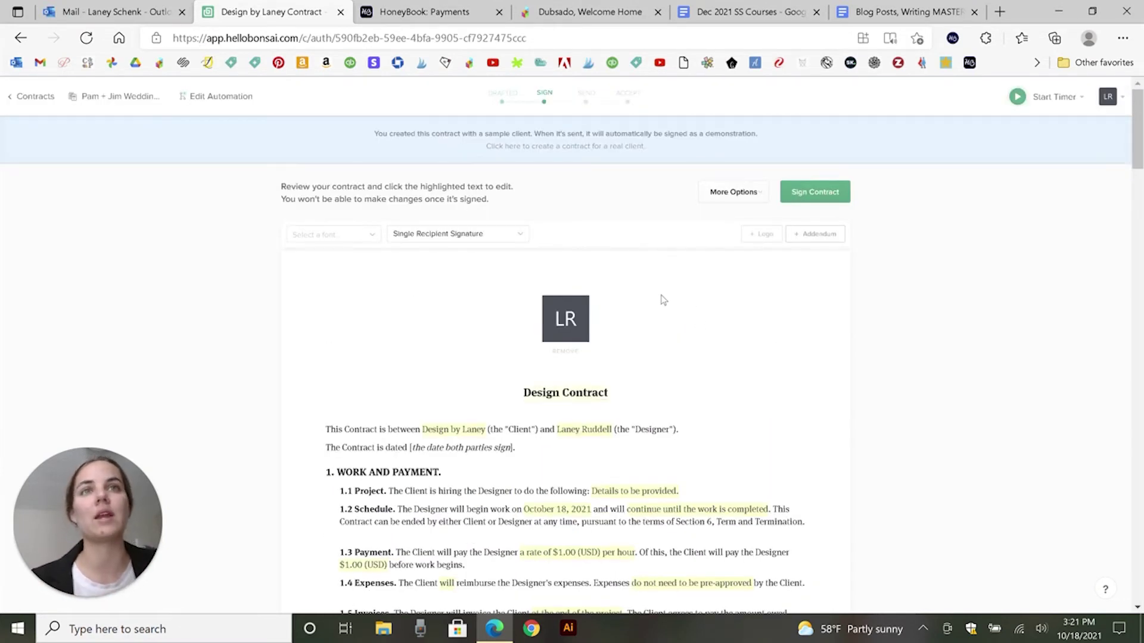
- Switch to HoneyBook and read through the contract page of the New 3 Piece proposal down to the signatures
{"action": "left_click", "coordinate": [424, 11]}
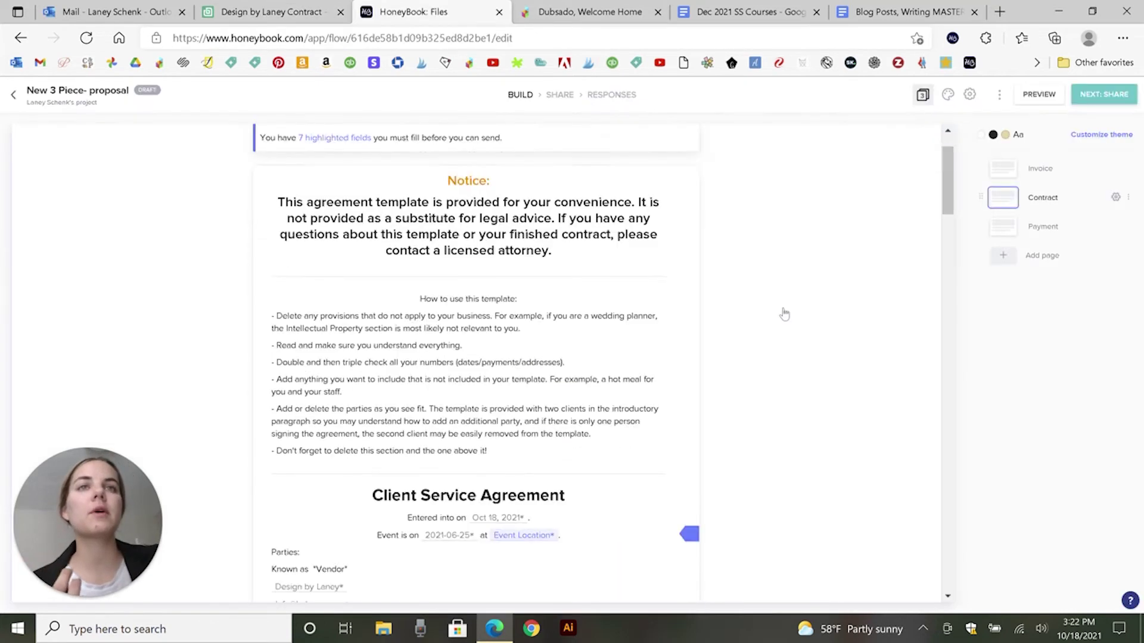
{"action": "scroll", "coordinate": [784, 314], "scroll_direction": "down", "scroll_amount": 10}
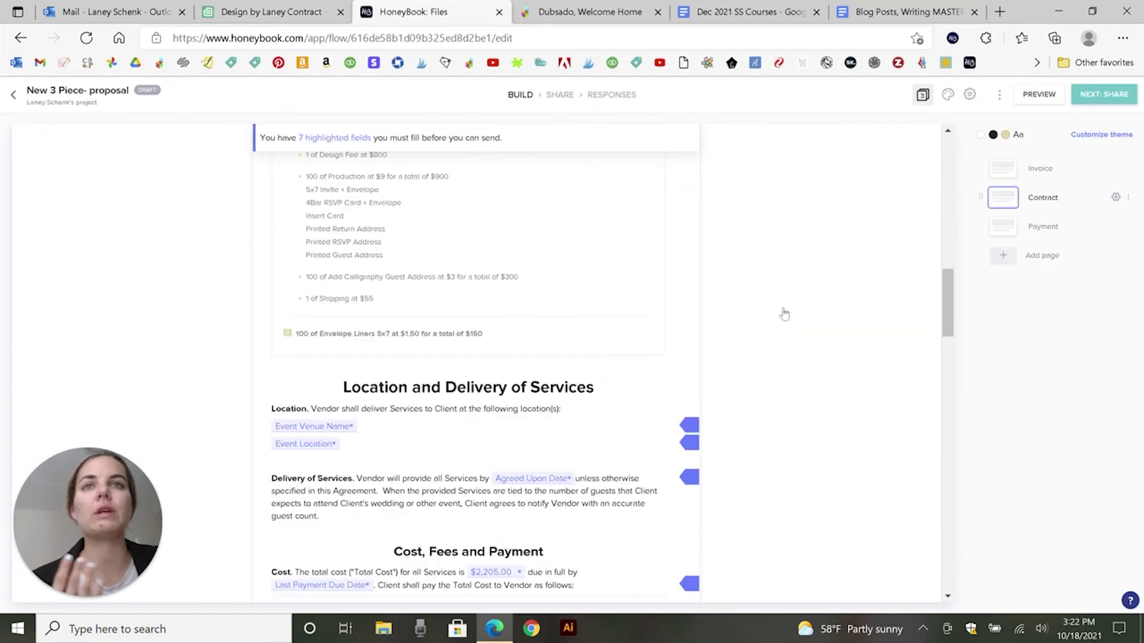
{"action": "scroll", "coordinate": [784, 314], "scroll_direction": "down", "scroll_amount": 10}
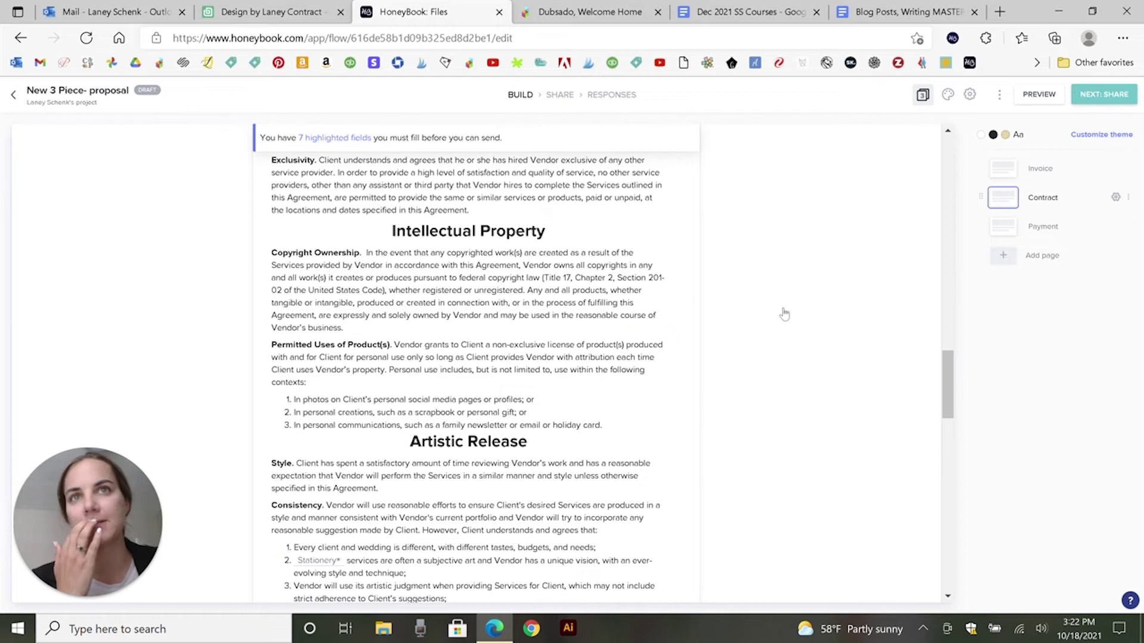
{"action": "scroll", "coordinate": [784, 314], "scroll_direction": "down", "scroll_amount": 15}
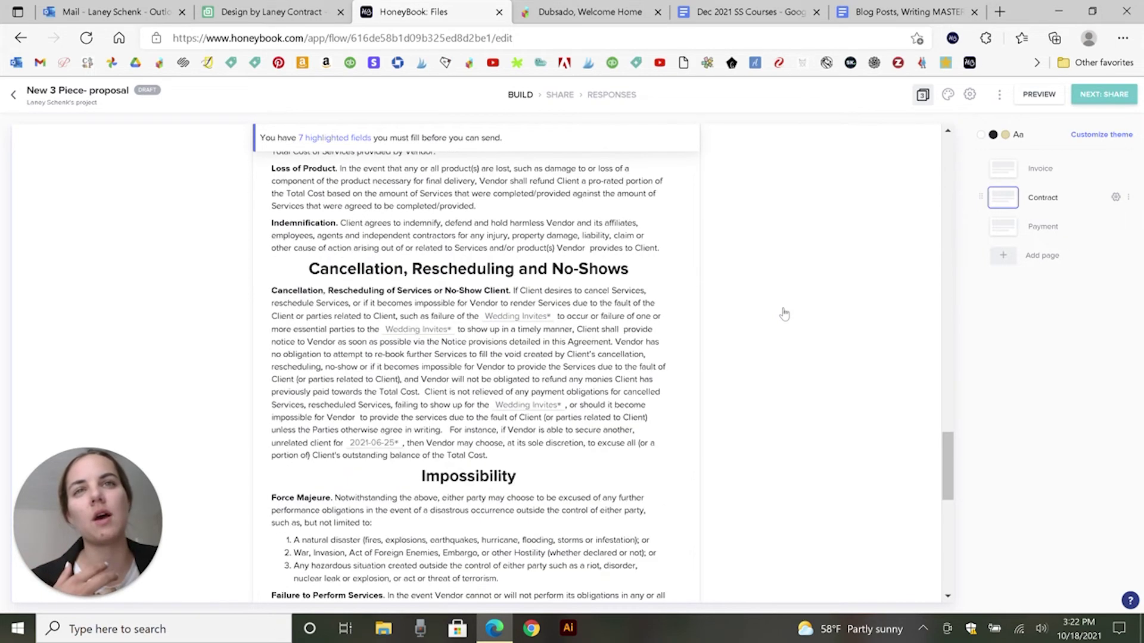
{"action": "scroll", "coordinate": [784, 314], "scroll_direction": "down", "scroll_amount": 5}
{"action": "scroll", "coordinate": [780, 316], "scroll_direction": "down", "scroll_amount": 1}
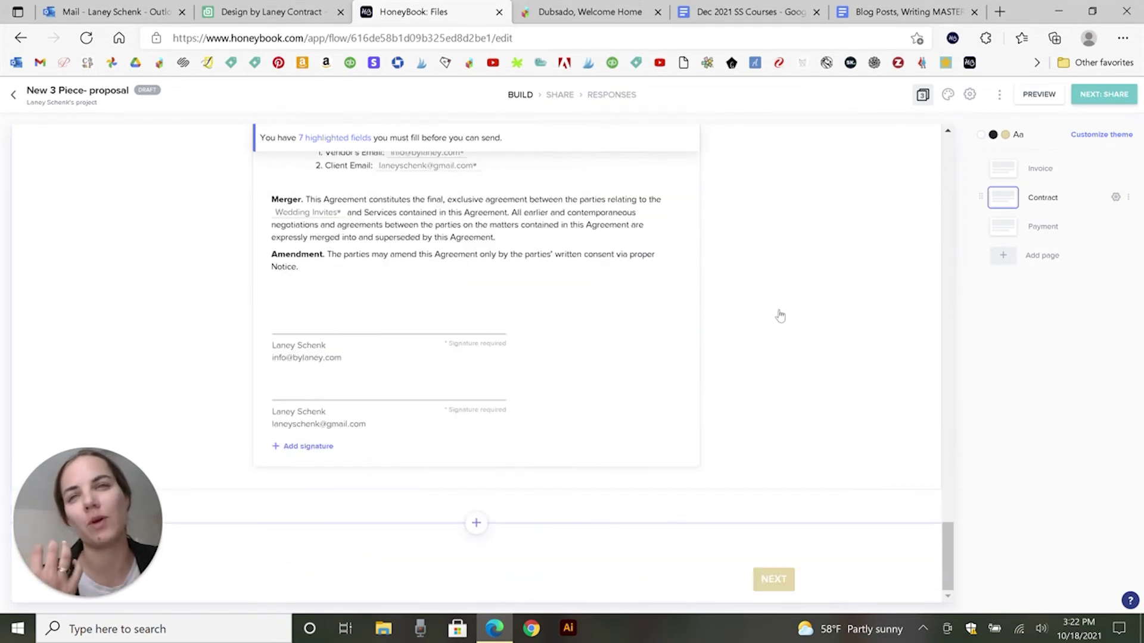
- Go back over the Client Service Agreement's highlighted fields, from the parties and payment terms to the general provisions
{"action": "scroll", "coordinate": [780, 316], "scroll_direction": "up", "scroll_amount": 20}
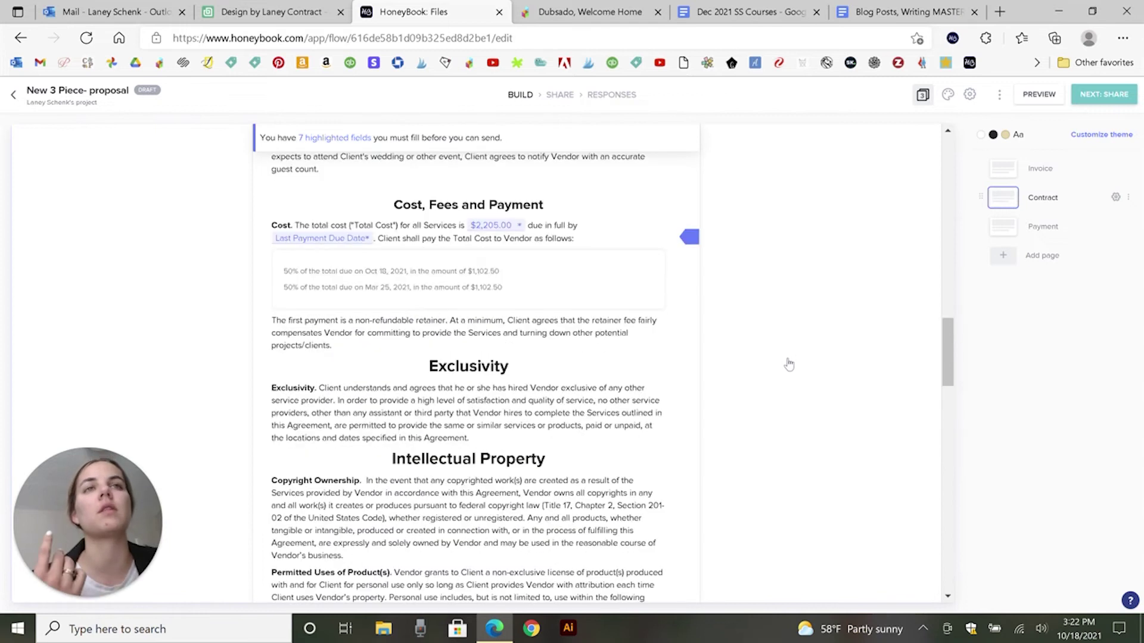
{"action": "scroll", "coordinate": [789, 364], "scroll_direction": "up", "scroll_amount": 7}
{"action": "scroll", "coordinate": [789, 364], "scroll_direction": "up", "scroll_amount": 11}
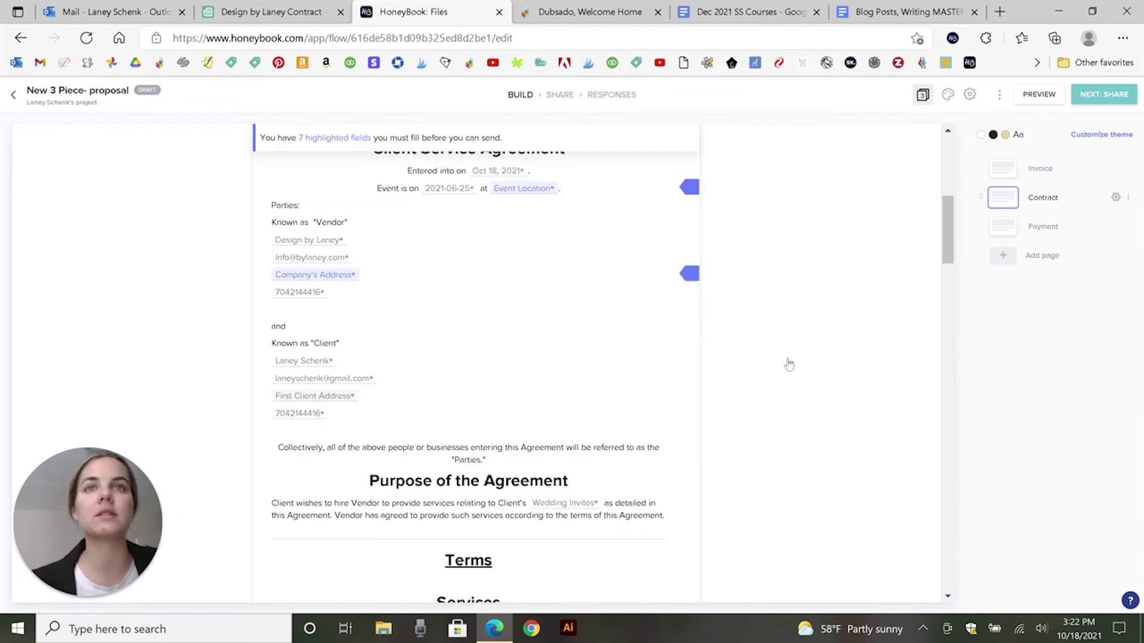
{"action": "scroll", "coordinate": [786, 362], "scroll_direction": "down", "scroll_amount": 14}
{"action": "scroll", "coordinate": [707, 348], "scroll_direction": "down", "scroll_amount": 2}
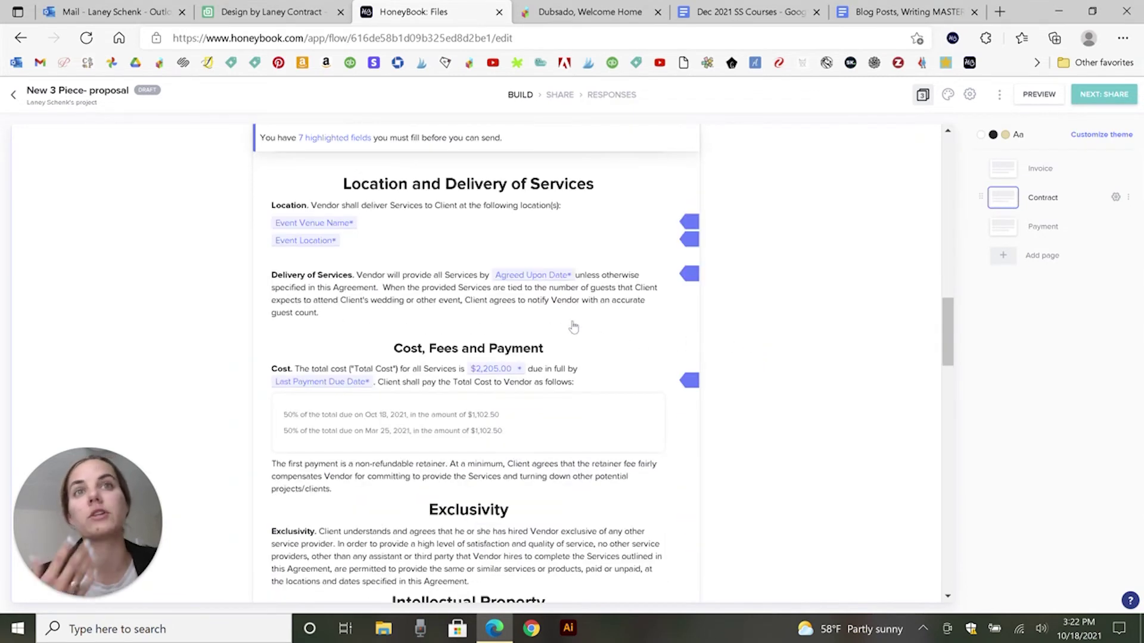
{"action": "scroll", "coordinate": [528, 293], "scroll_direction": "down", "scroll_amount": 15}
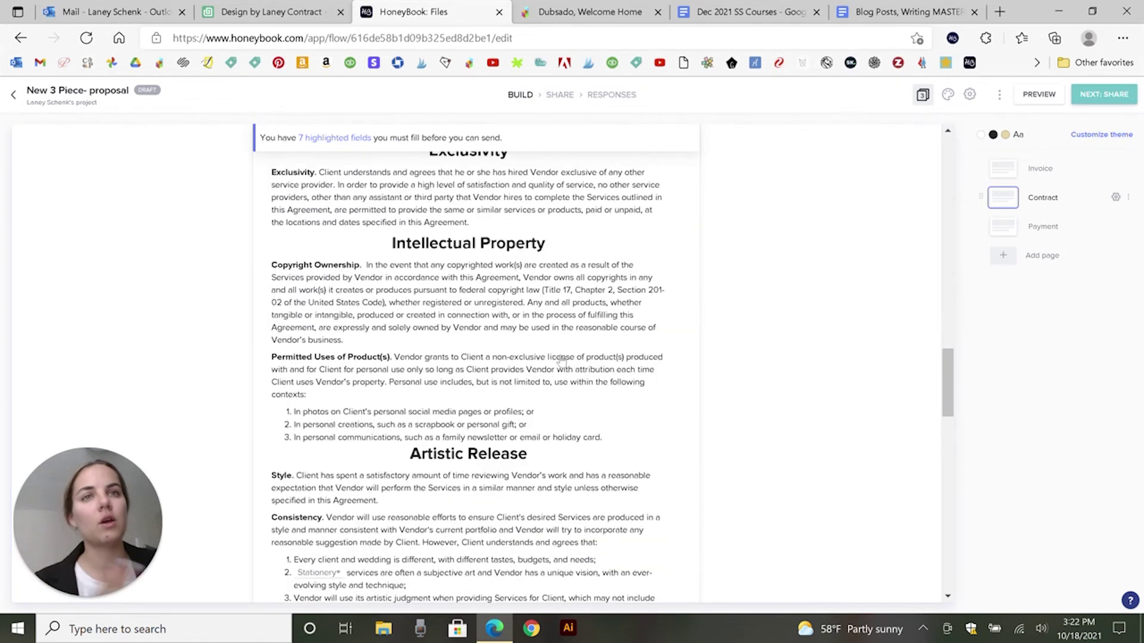
{"action": "scroll", "coordinate": [687, 379], "scroll_direction": "down", "scroll_amount": 5}
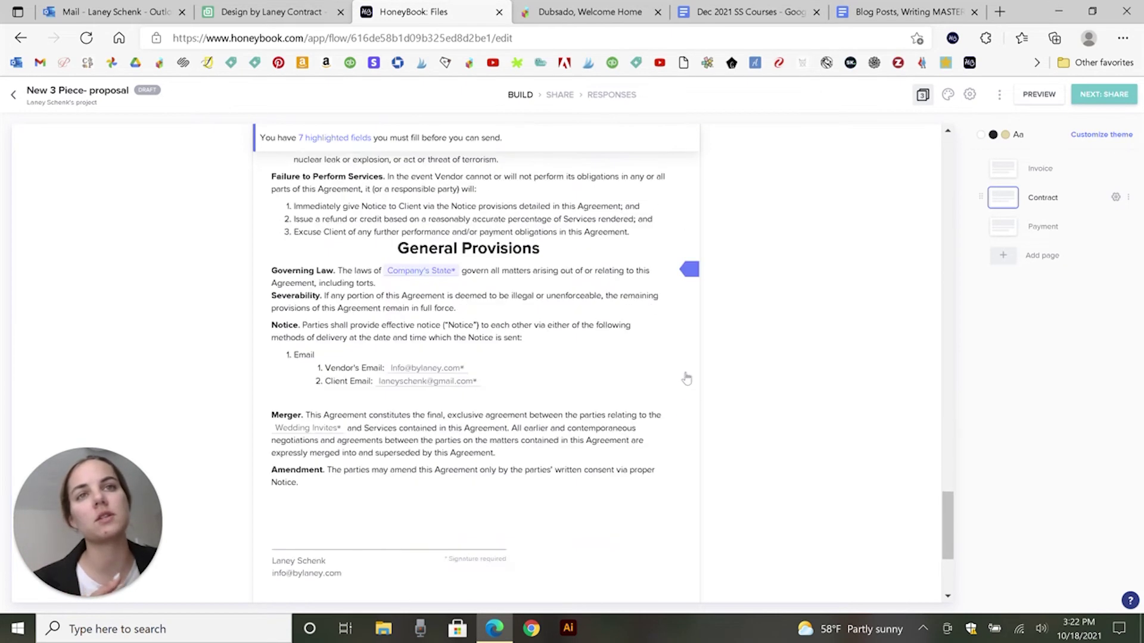
{"action": "scroll", "coordinate": [687, 379], "scroll_direction": "down", "scroll_amount": 1}
- Switch to Bonsai and create a new client form with the question "Hi what's your name?"
{"action": "left_click", "coordinate": [271, 11]}
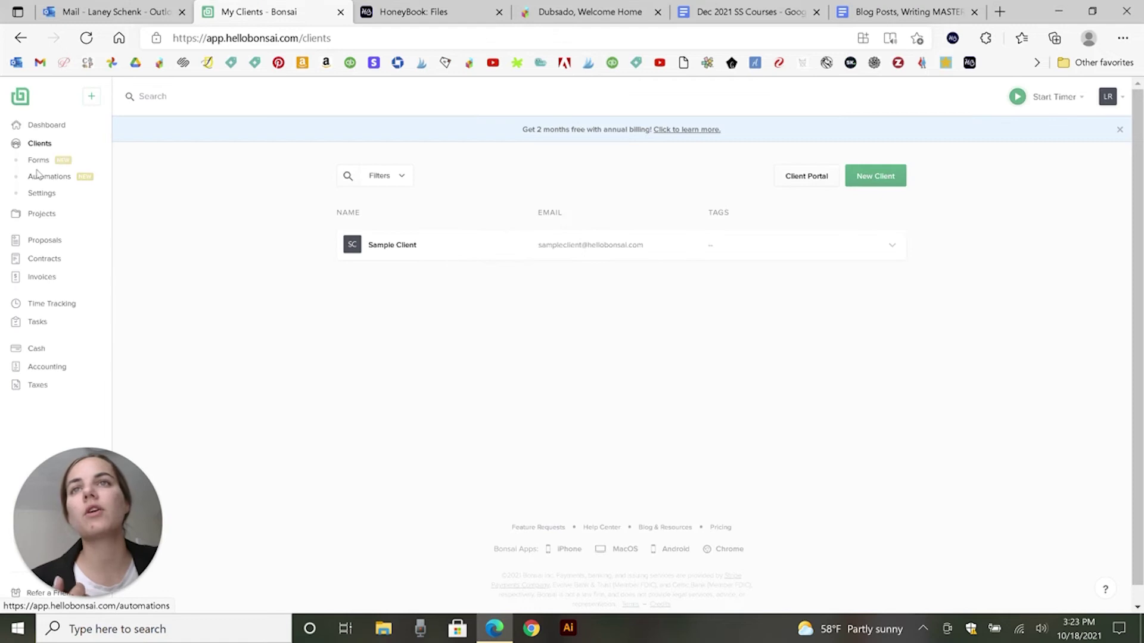
{"action": "left_click", "coordinate": [40, 169]}
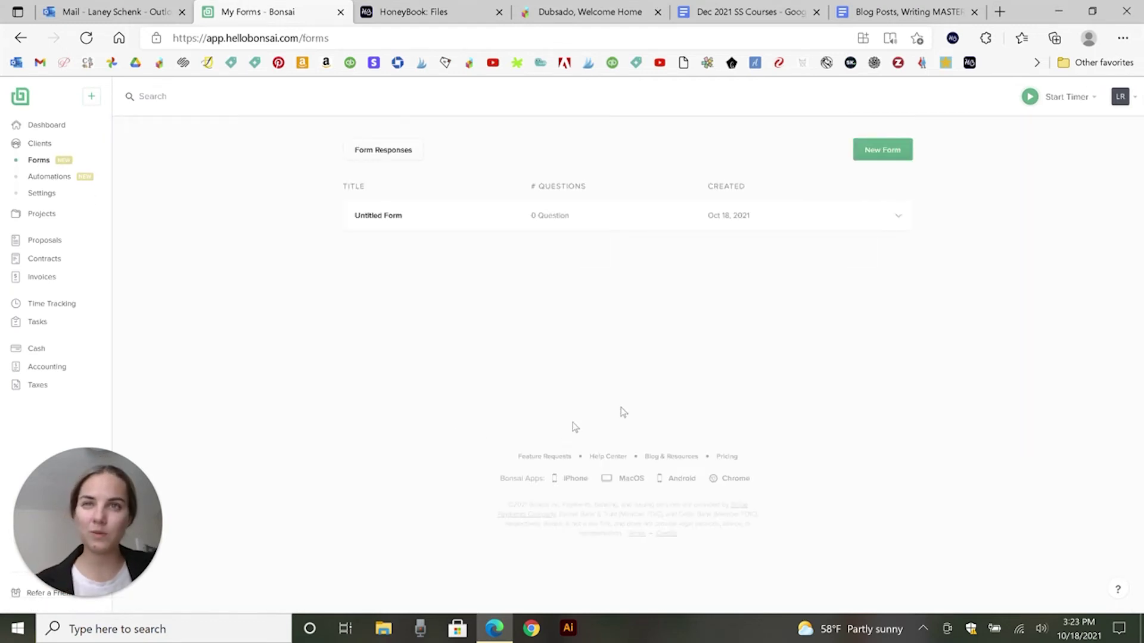
{"action": "left_click", "coordinate": [880, 152]}
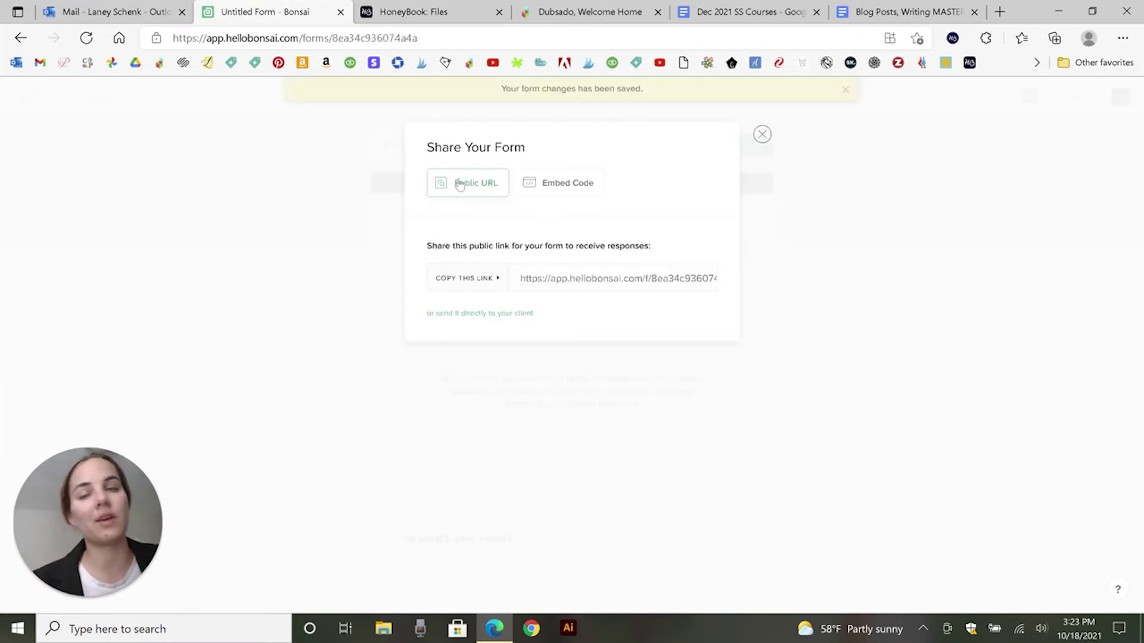
- Review the form's embed code for sharing, its view-only version and its further options
{"action": "left_click", "coordinate": [529, 184]}
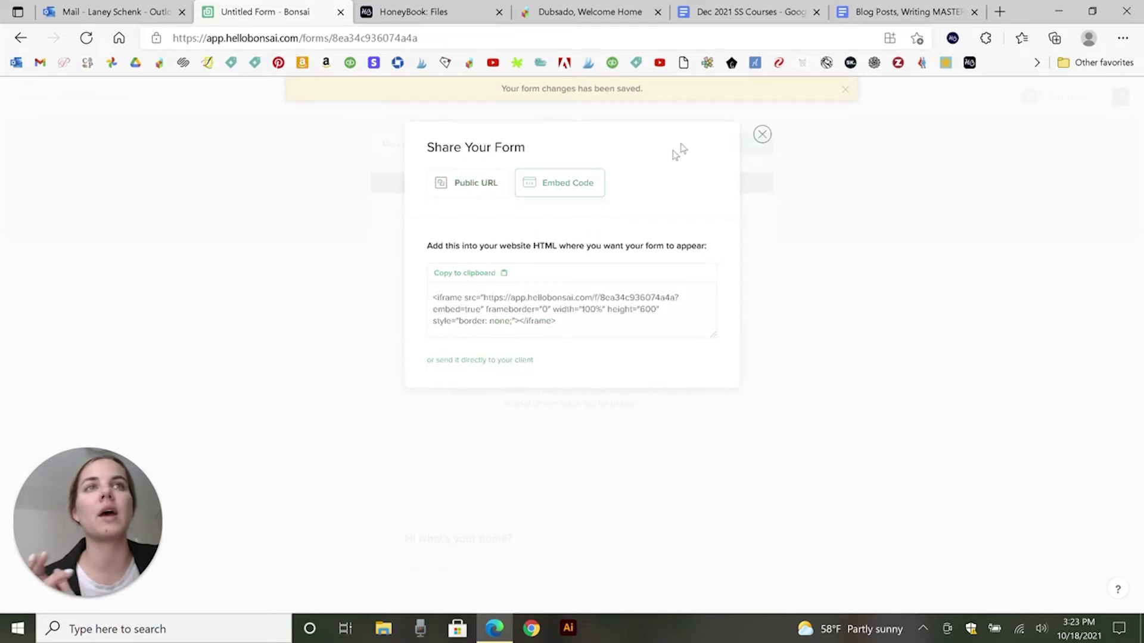
{"action": "left_click", "coordinate": [762, 134]}
{"action": "scroll", "coordinate": [636, 321], "scroll_direction": "down", "scroll_amount": 3}
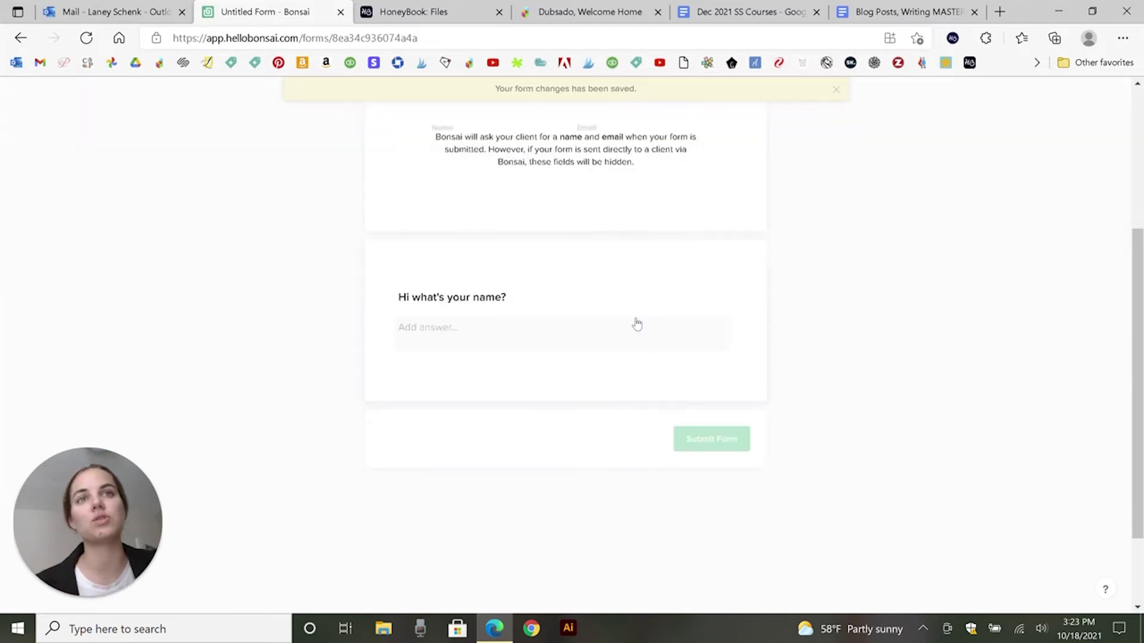
{"action": "scroll", "coordinate": [637, 324], "scroll_direction": "up", "scroll_amount": 3}
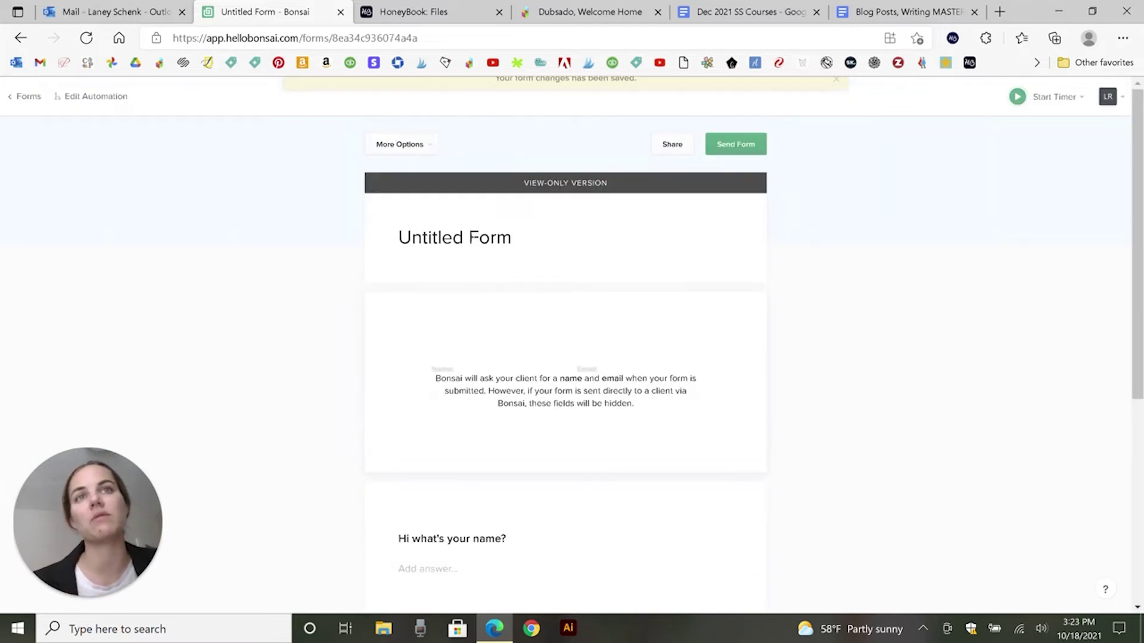
{"action": "left_click", "coordinate": [424, 144]}
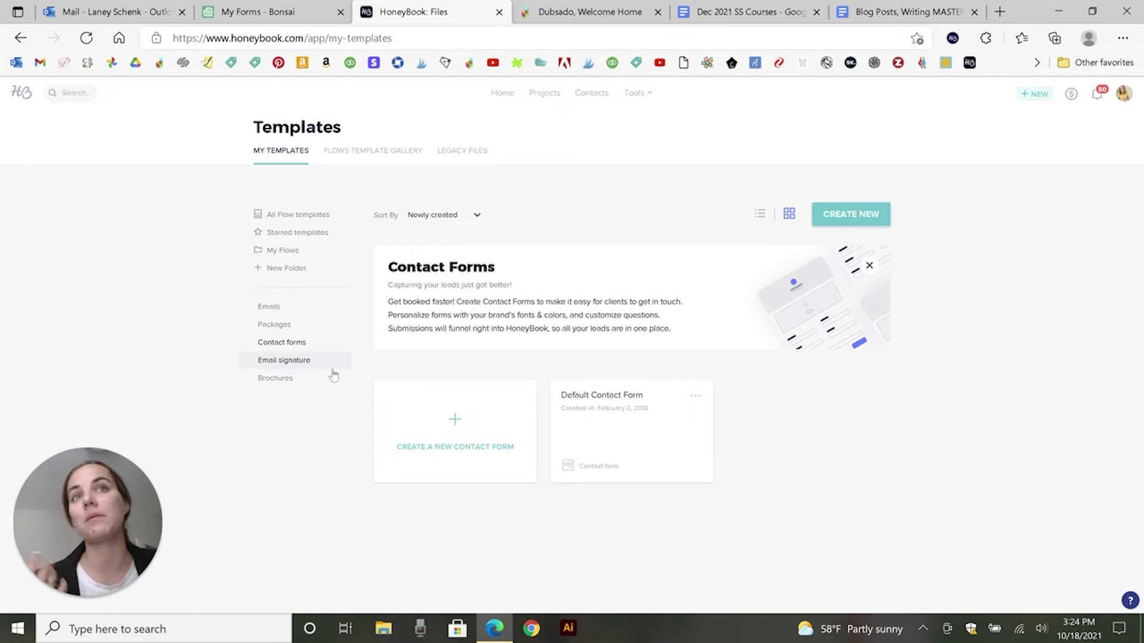
- Open HoneyBook's Automations page, and switch to Bonsai to open its Automations page as well
{"action": "mouse_move", "coordinate": [636, 95]}
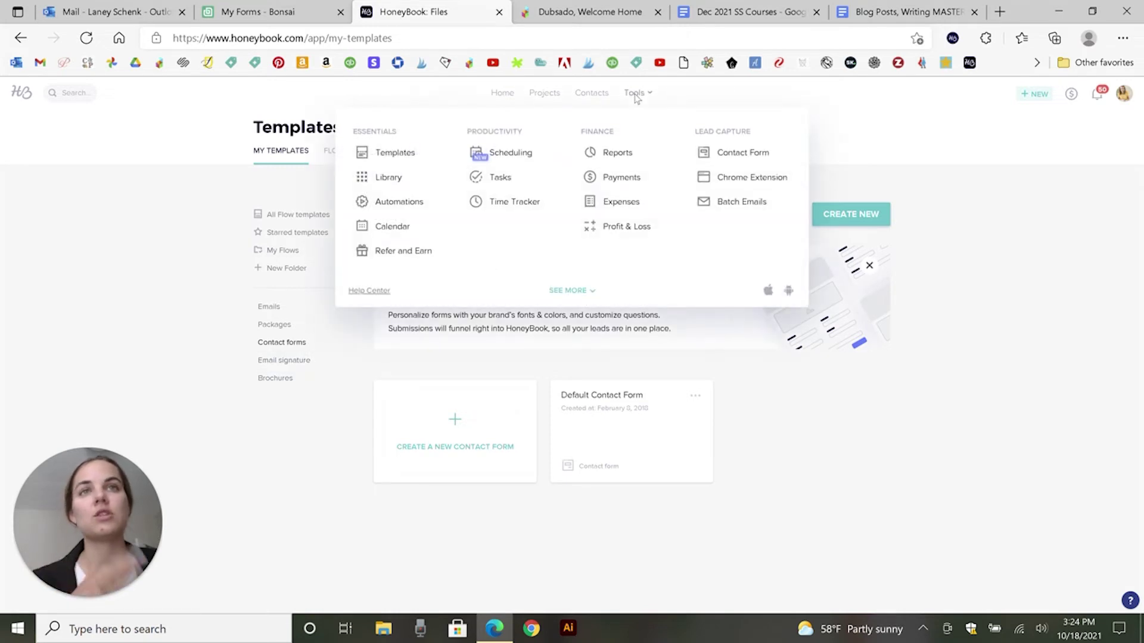
{"action": "left_click", "coordinate": [408, 212]}
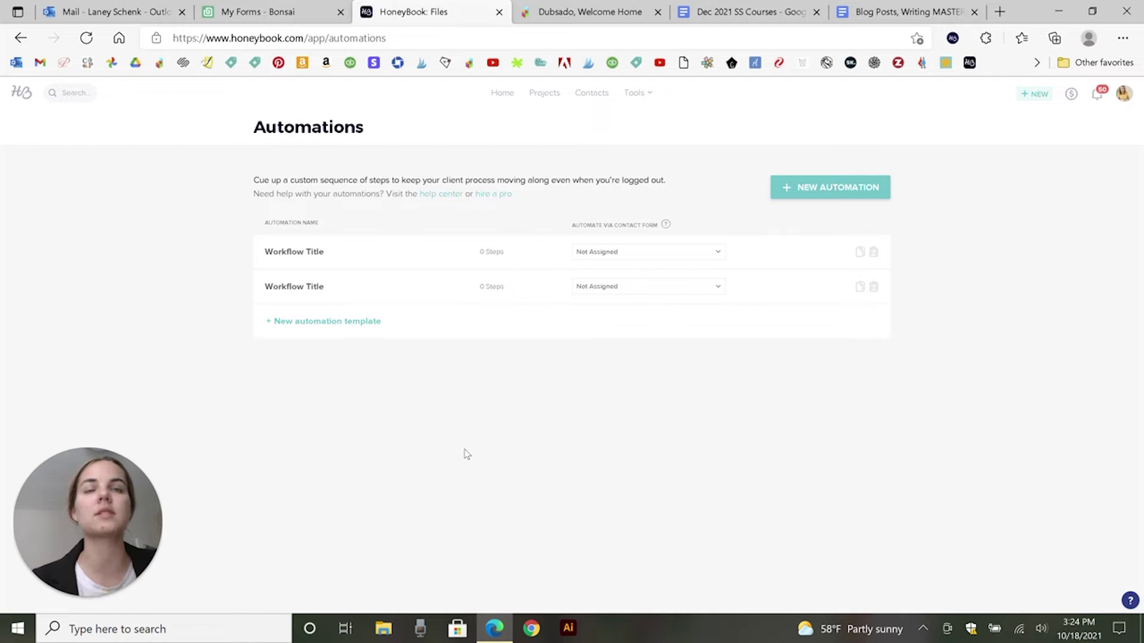
{"action": "left_click", "coordinate": [276, 5]}
{"action": "left_click", "coordinate": [57, 180]}
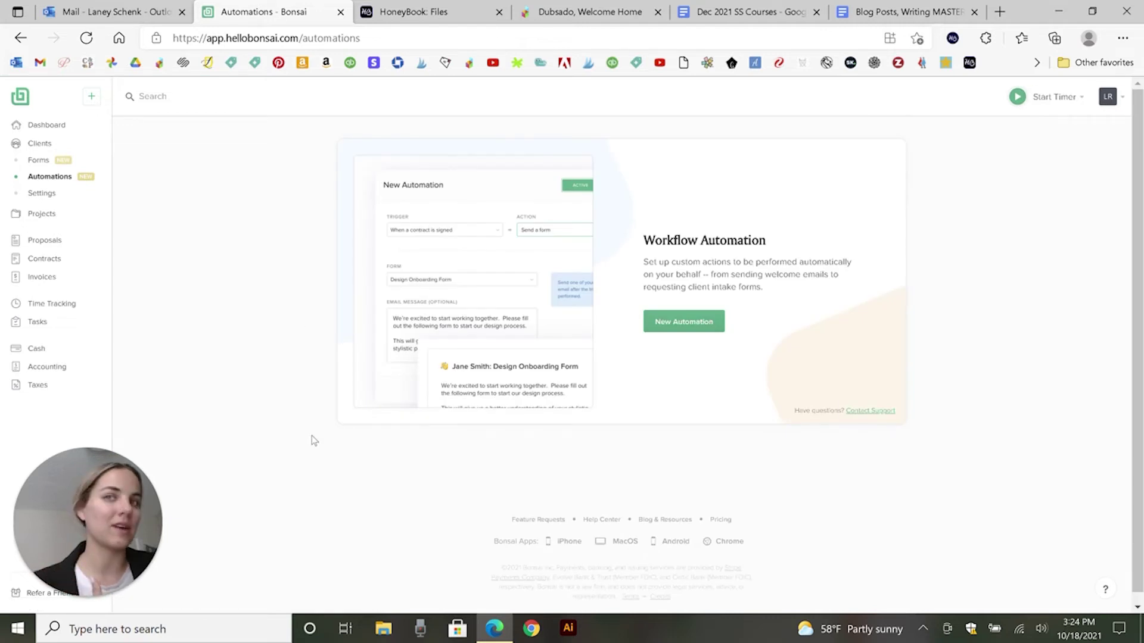
- Start a new automation triggered "When a form is filled out", check the available automatic actions and email message, and close it unsaved
{"action": "left_click", "coordinate": [693, 322]}
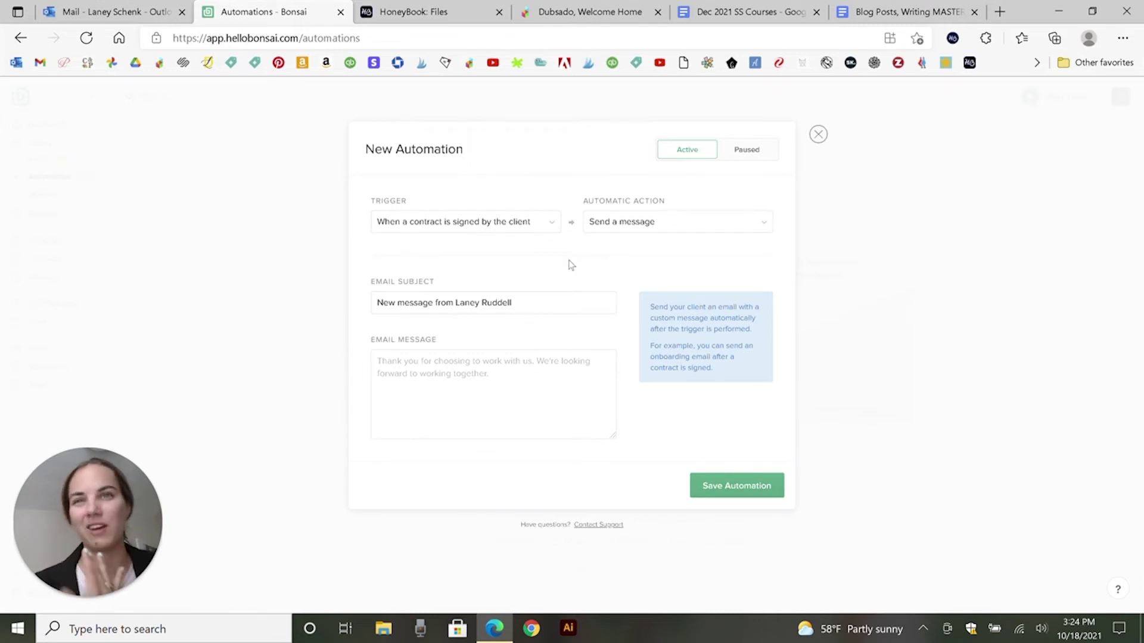
{"action": "left_click", "coordinate": [511, 230]}
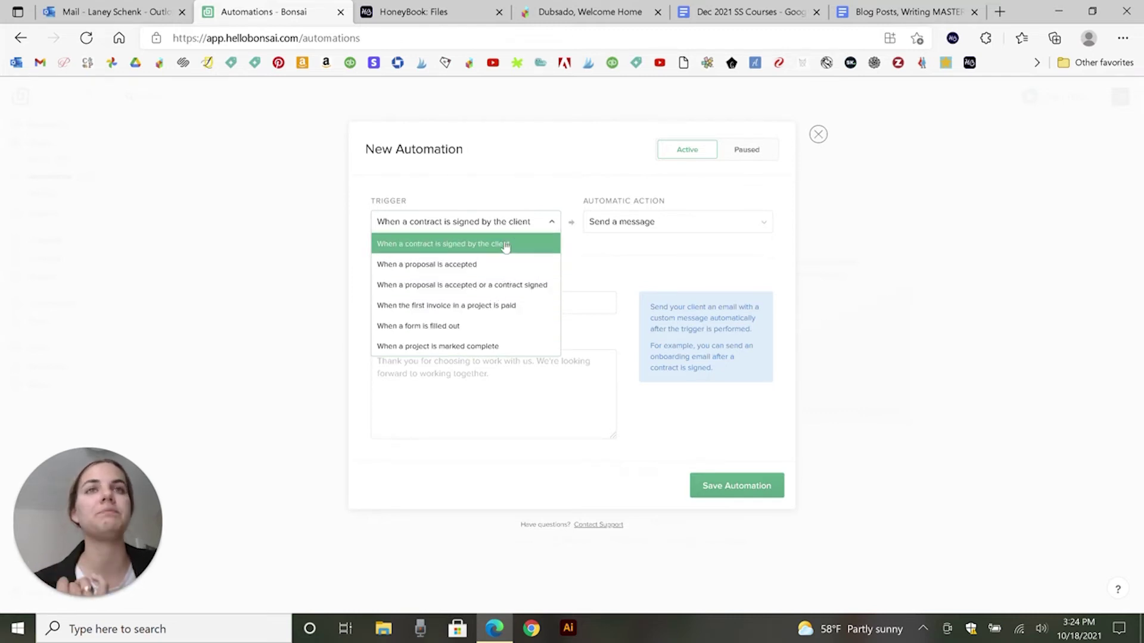
{"action": "left_click", "coordinate": [465, 326]}
{"action": "left_click", "coordinate": [627, 234]}
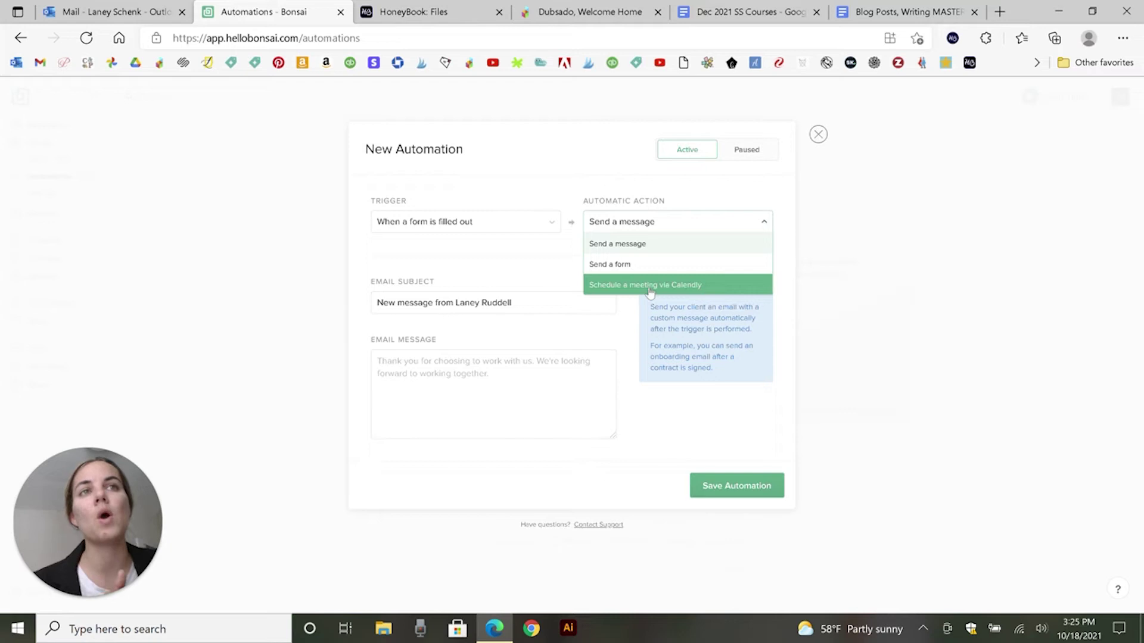
{"action": "left_click", "coordinate": [377, 362]}
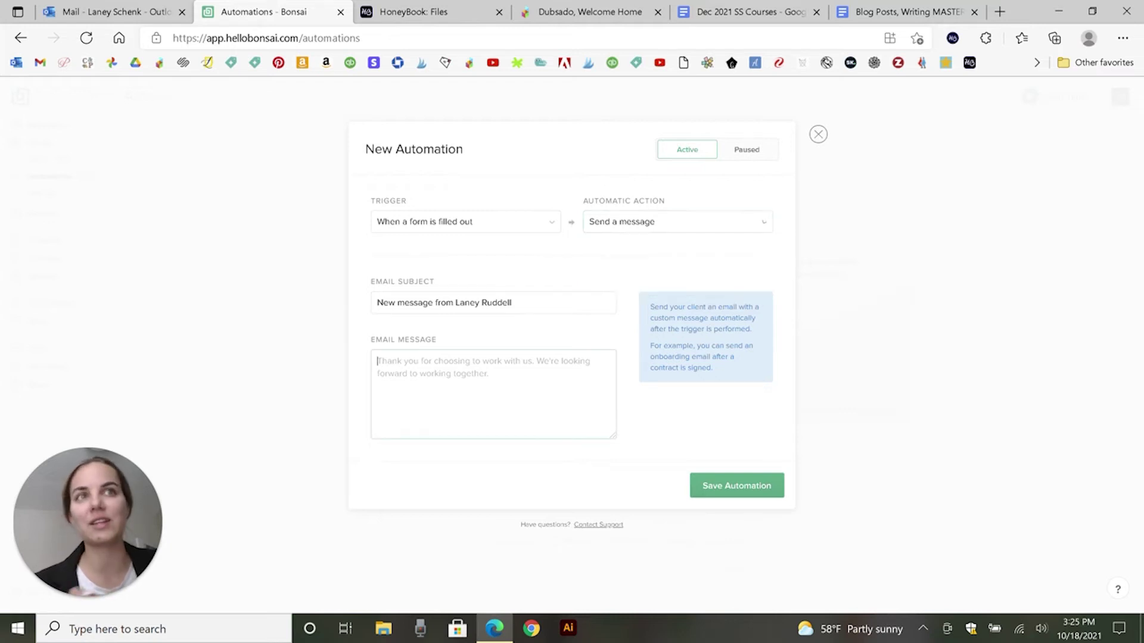
{"action": "left_click", "coordinate": [818, 134]}
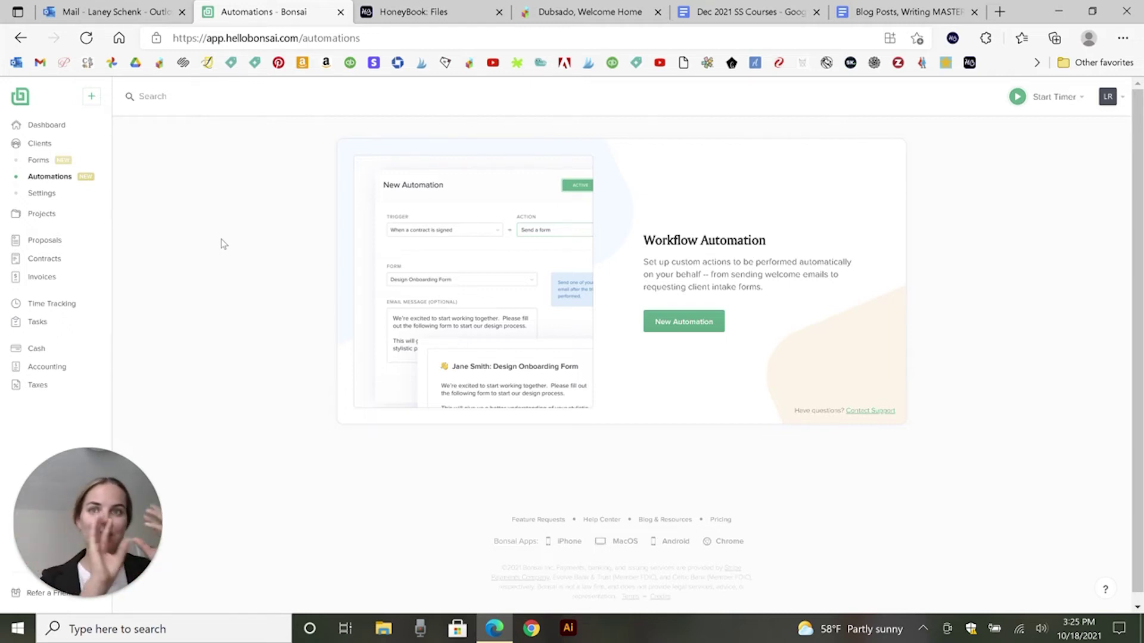
- Switch to HoneyBook and add a Send Email action followed by a Create Task action to the first Workflow Title automation
{"action": "left_click", "coordinate": [454, 9]}
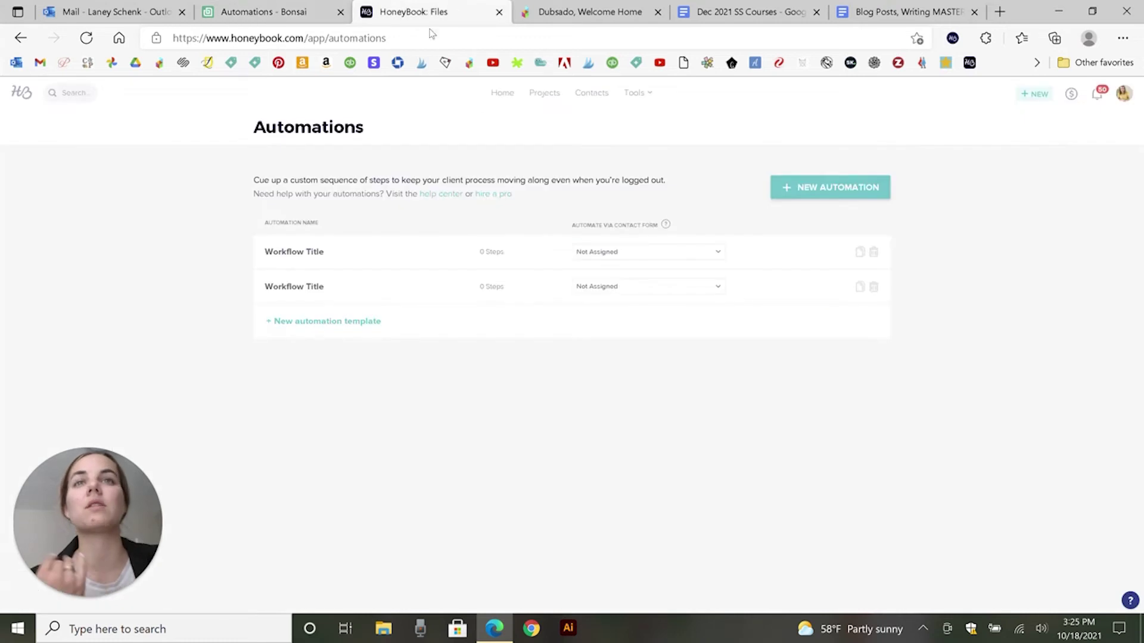
{"action": "left_click", "coordinate": [299, 256]}
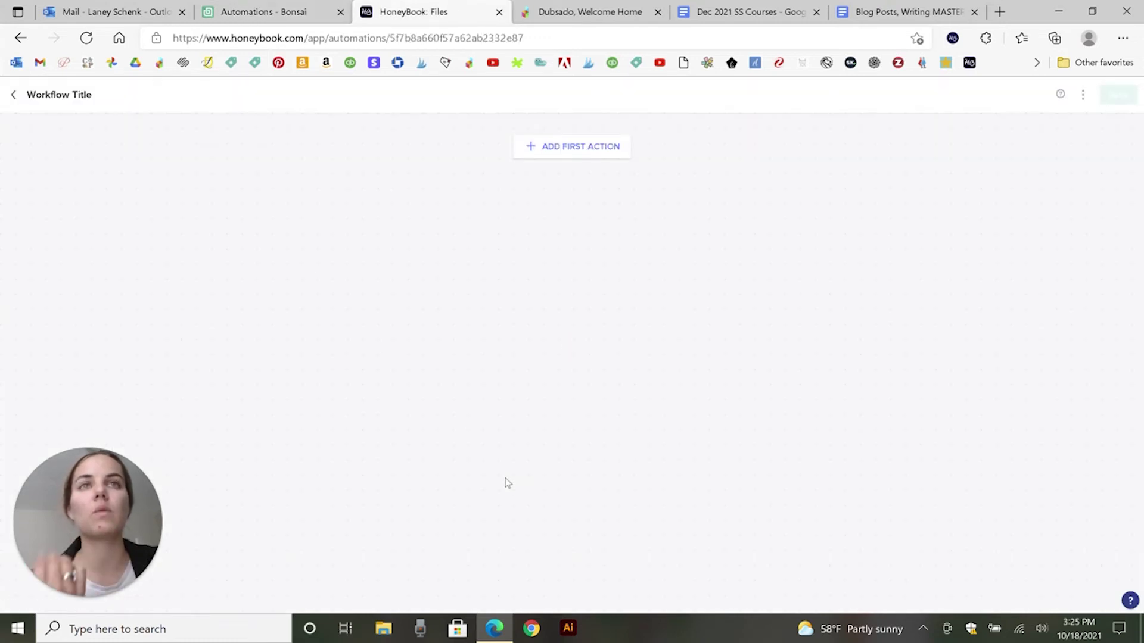
{"action": "left_click", "coordinate": [567, 149]}
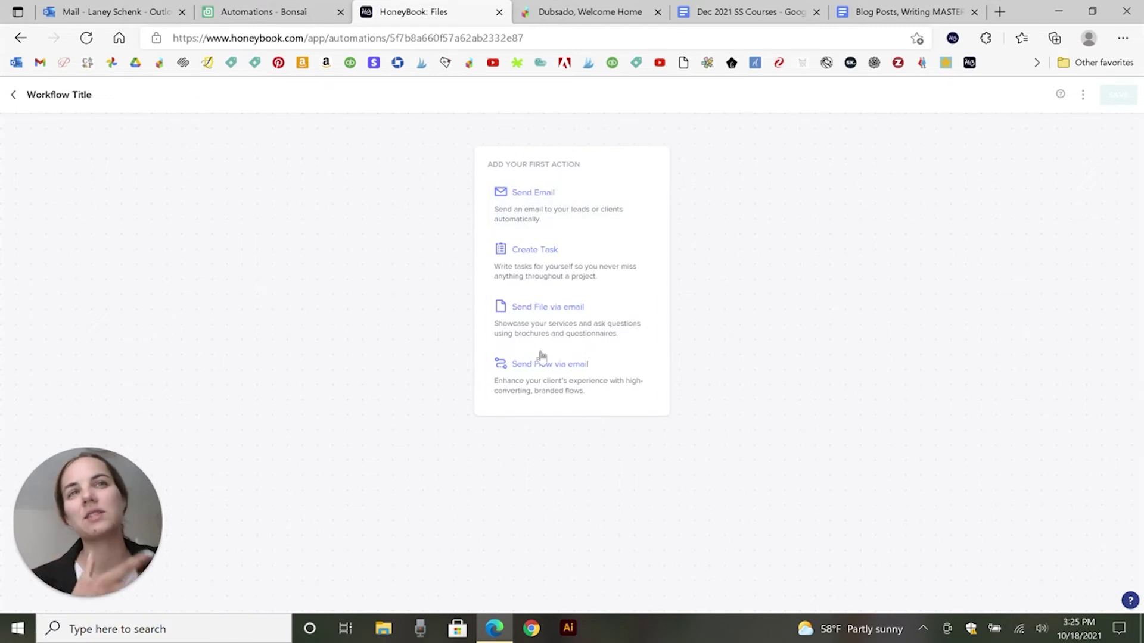
{"action": "left_click", "coordinate": [547, 201]}
{"action": "left_click", "coordinate": [572, 334]}
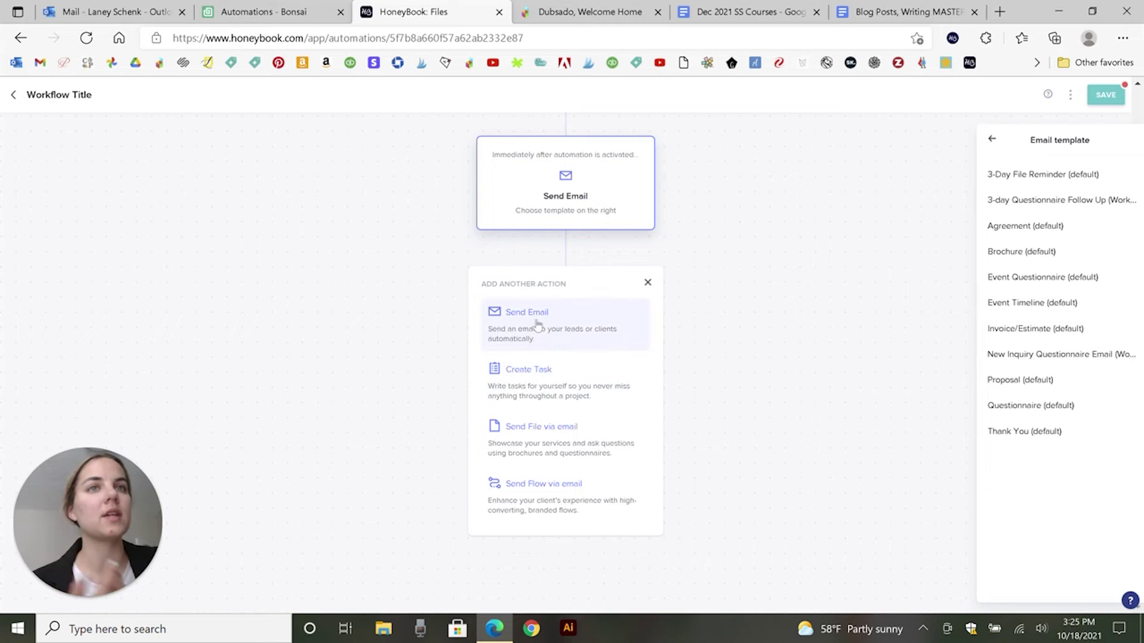
{"action": "left_click", "coordinate": [541, 440]}
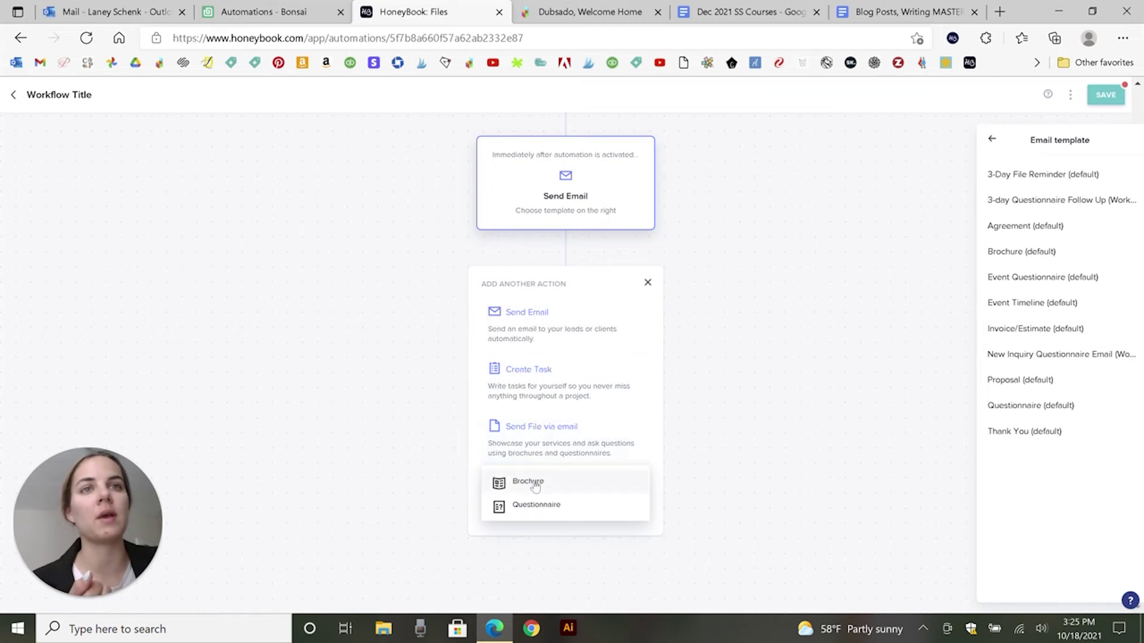
{"action": "left_click", "coordinate": [557, 393]}
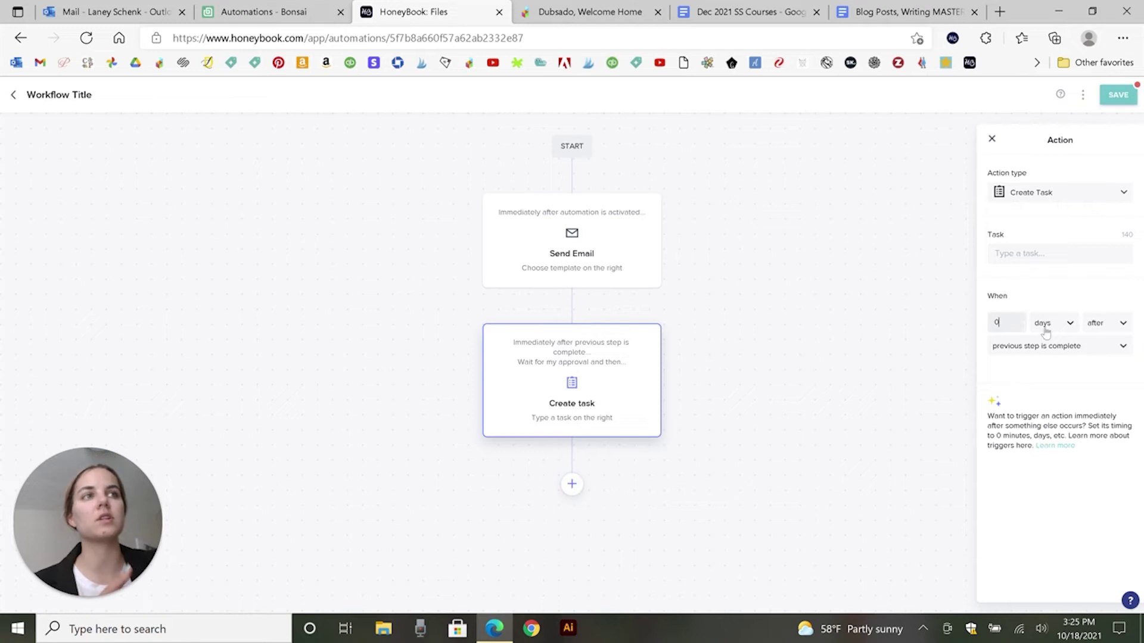
- Examine the trigger events available for the Create Task action's timing, keeping "previous step is complete"
{"action": "left_click", "coordinate": [1061, 361]}
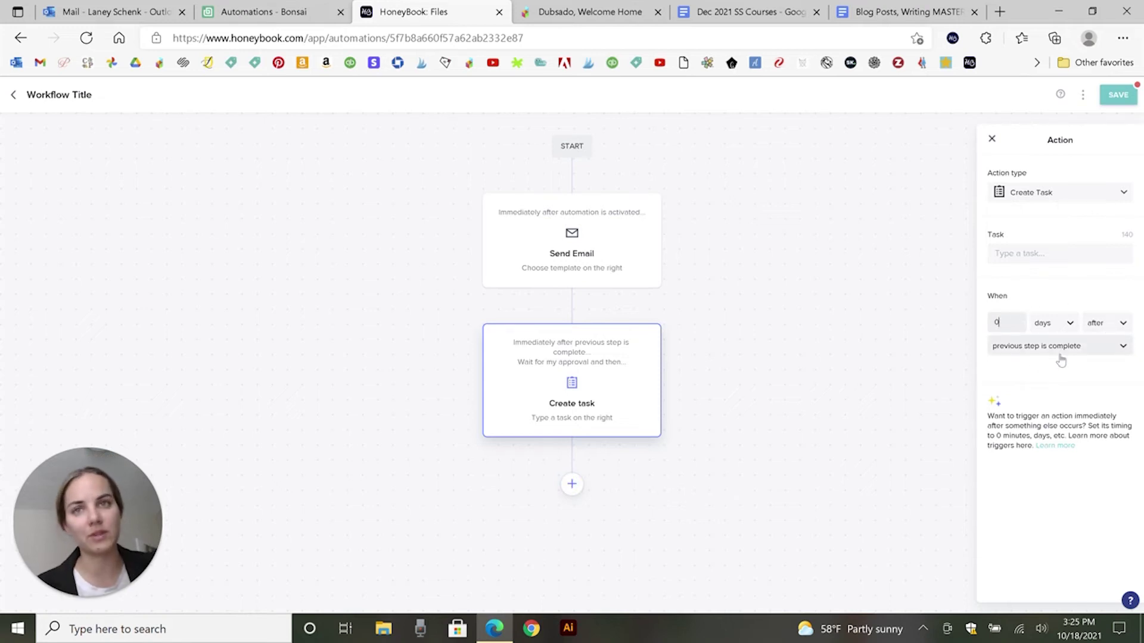
{"action": "left_click", "coordinate": [1060, 355]}
{"action": "scroll", "coordinate": [1054, 403], "scroll_direction": "down", "scroll_amount": 2}
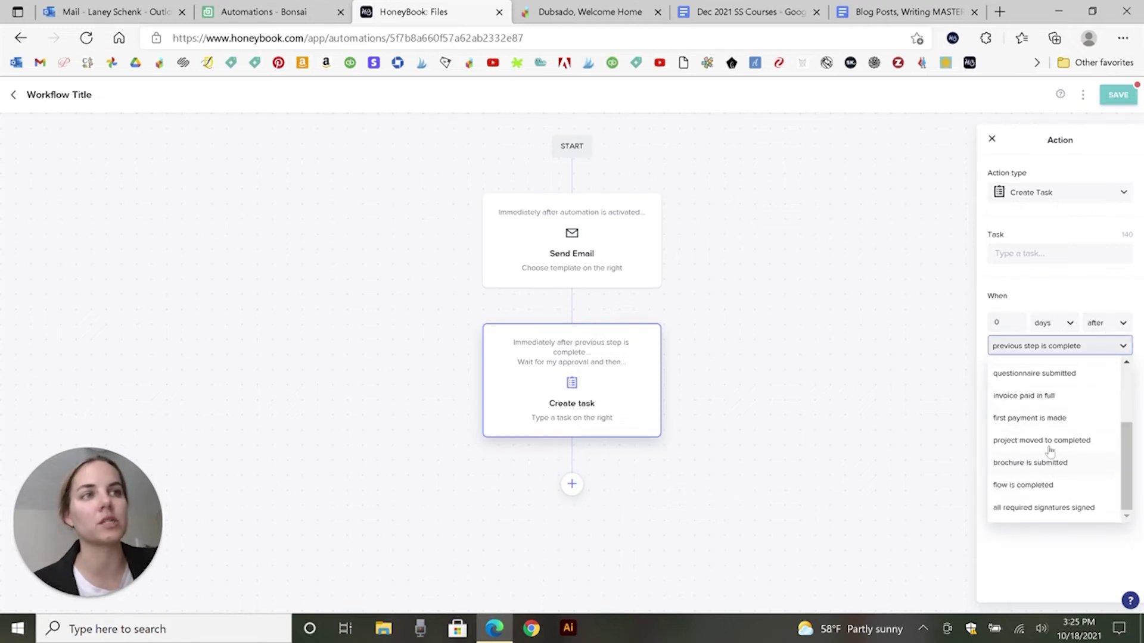
{"action": "scroll", "coordinate": [1026, 477], "scroll_direction": "up", "scroll_amount": 2}
{"action": "scroll", "coordinate": [1026, 479], "scroll_direction": "down", "scroll_amount": 2}
{"action": "left_click", "coordinate": [1039, 295]}
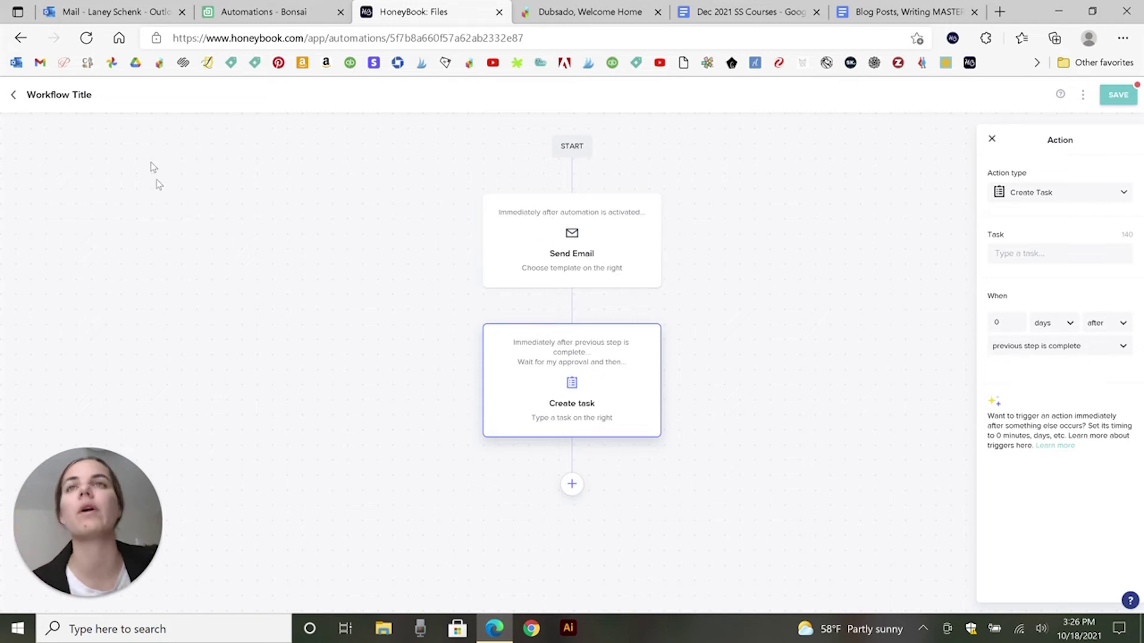
{"action": "left_click", "coordinate": [41, 95]}
- Compare Bonsai's Automations page with HoneyBook's workflow editor, ending on Bonsai
{"action": "left_click", "coordinate": [232, 13]}
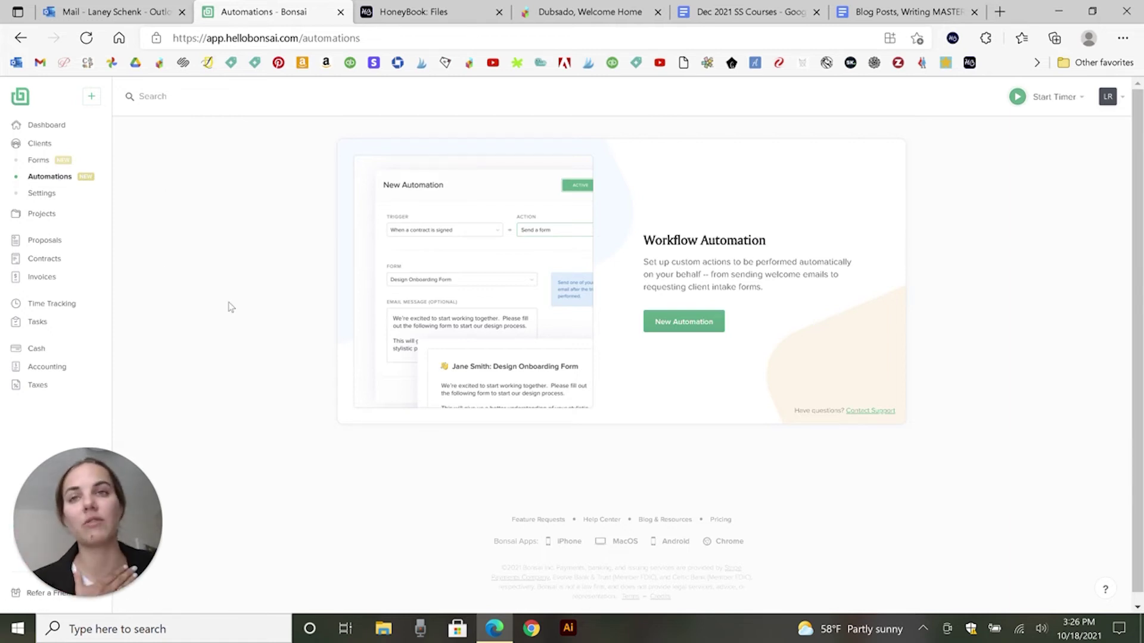
{"action": "left_click", "coordinate": [417, 12]}
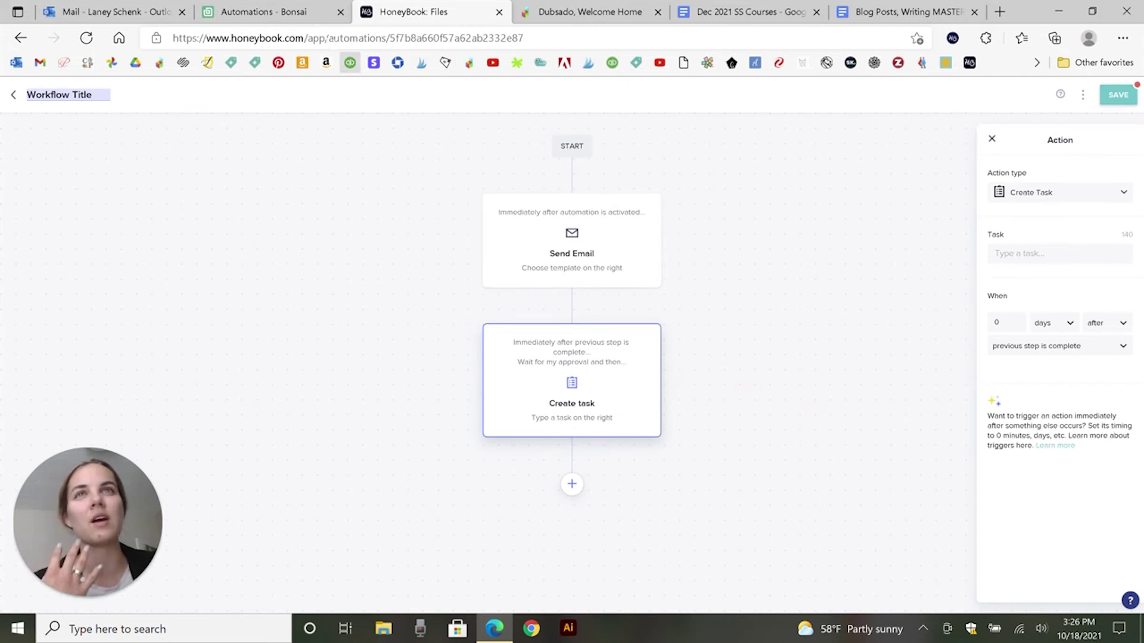
{"action": "left_click", "coordinate": [268, 11]}
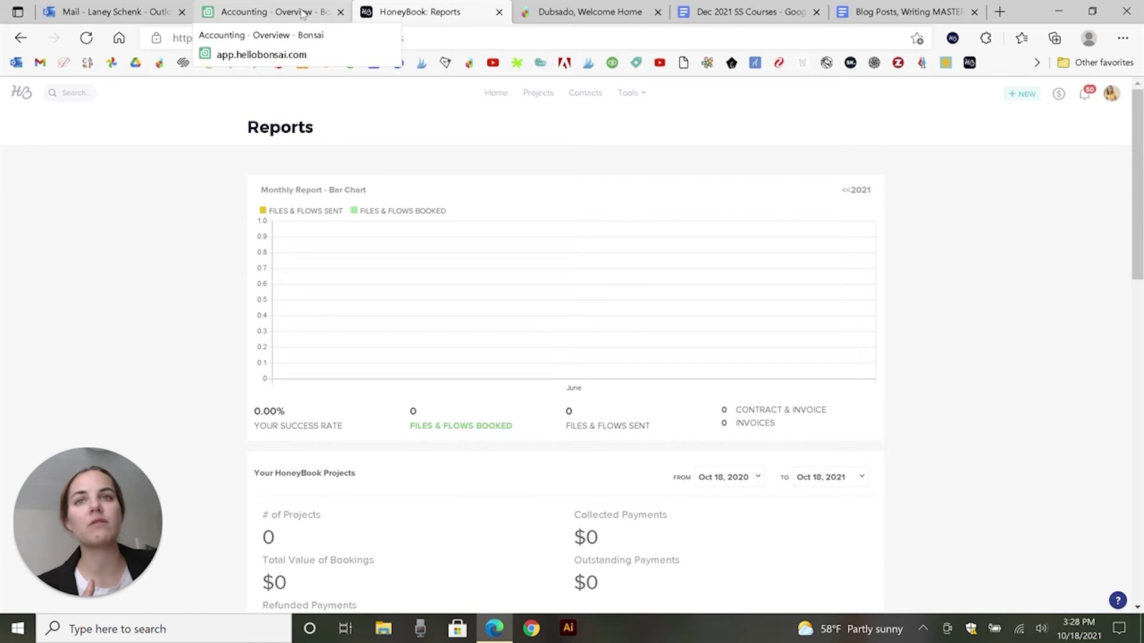
- Examine HoneyBook's Reports page, covering the success rate, project payments, lead sources, and the yearly and monthly analytics reports
{"action": "scroll", "coordinate": [780, 296], "scroll_direction": "down", "scroll_amount": 7}
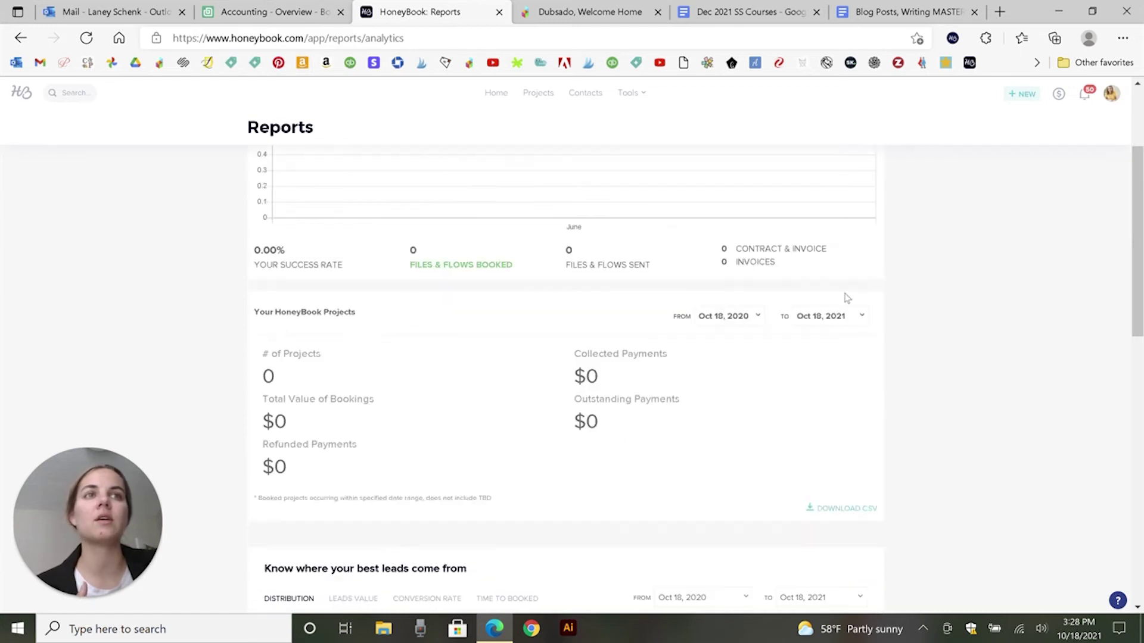
{"action": "scroll", "coordinate": [969, 315], "scroll_direction": "down", "scroll_amount": 8}
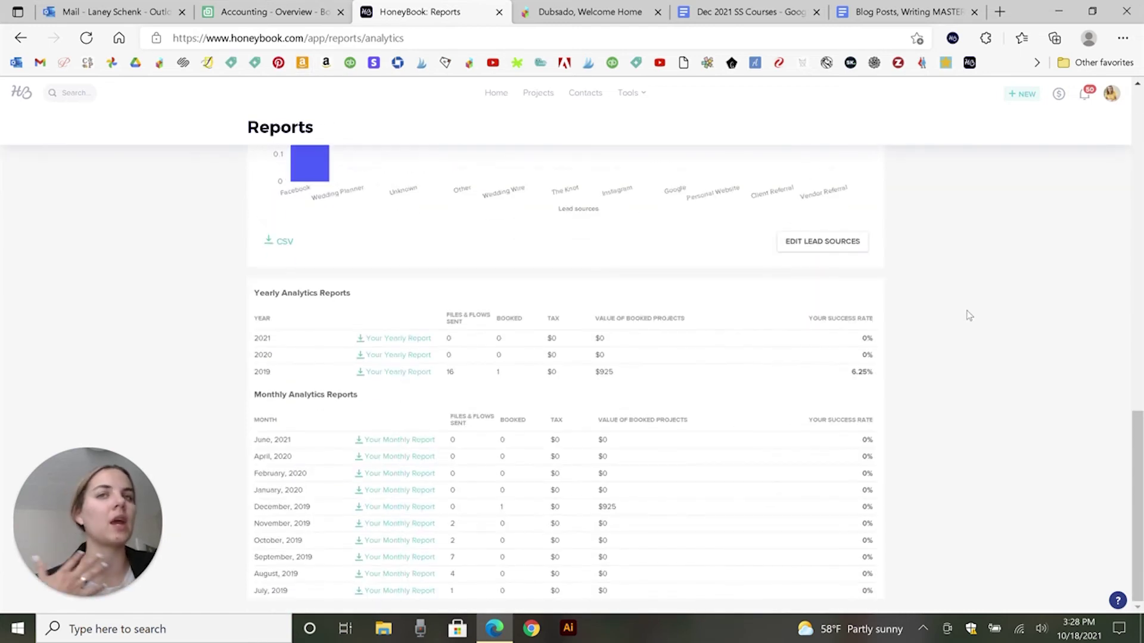
{"action": "scroll", "coordinate": [896, 317], "scroll_direction": "up", "scroll_amount": 15}
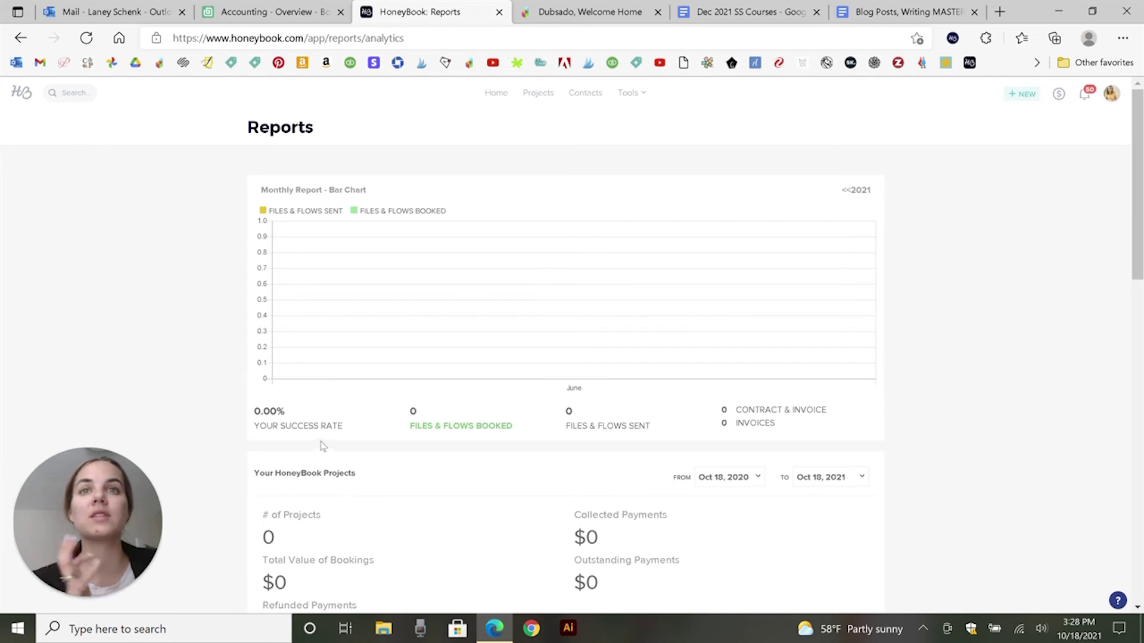
{"action": "left_click_drag", "start_coordinate": [322, 448], "coordinate": [289, 420]}
{"action": "left_click", "coordinate": [293, 419]}
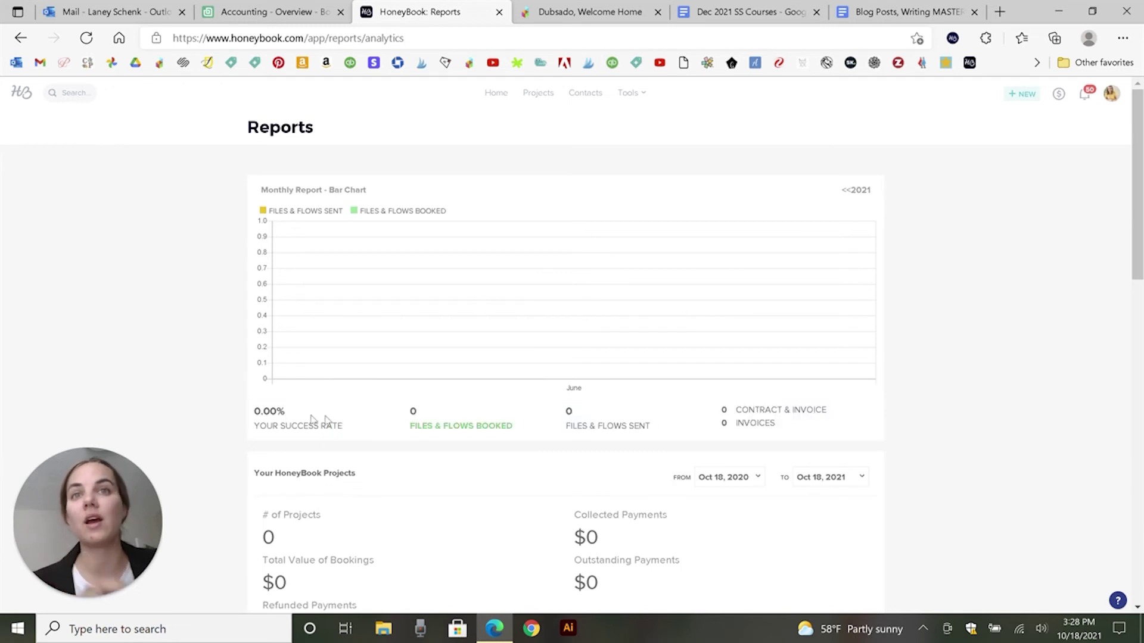
{"action": "scroll", "coordinate": [430, 364], "scroll_direction": "down", "scroll_amount": 5}
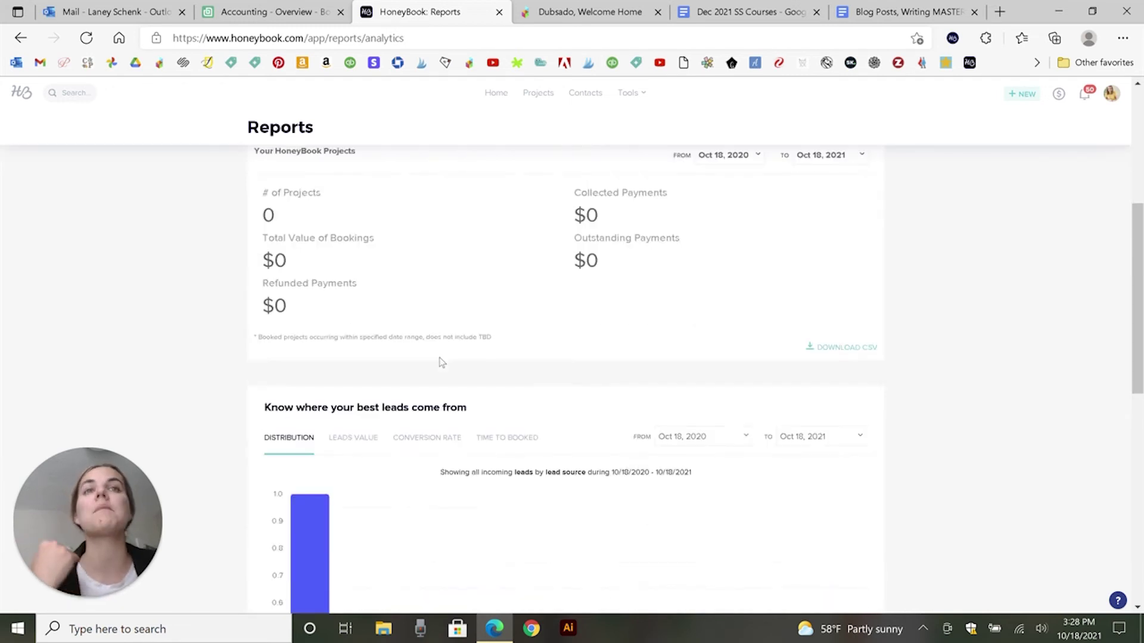
{"action": "scroll", "coordinate": [441, 362], "scroll_direction": "down", "scroll_amount": 4}
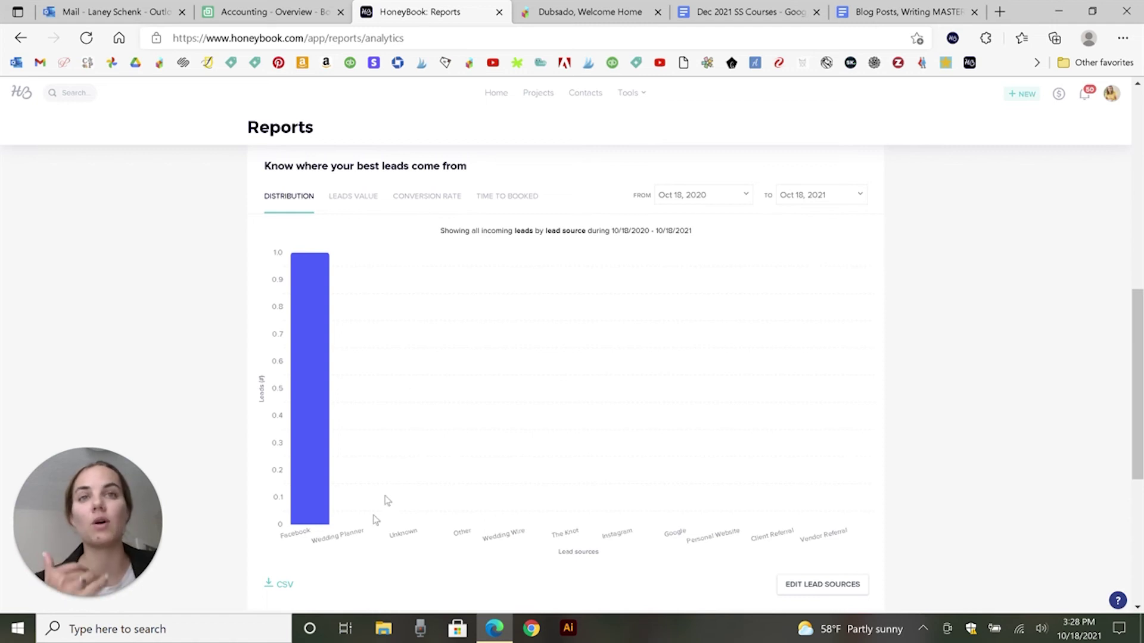
{"action": "scroll", "coordinate": [934, 496], "scroll_direction": "down", "scroll_amount": 1}
{"action": "scroll", "coordinate": [937, 495], "scroll_direction": "down", "scroll_amount": 4}
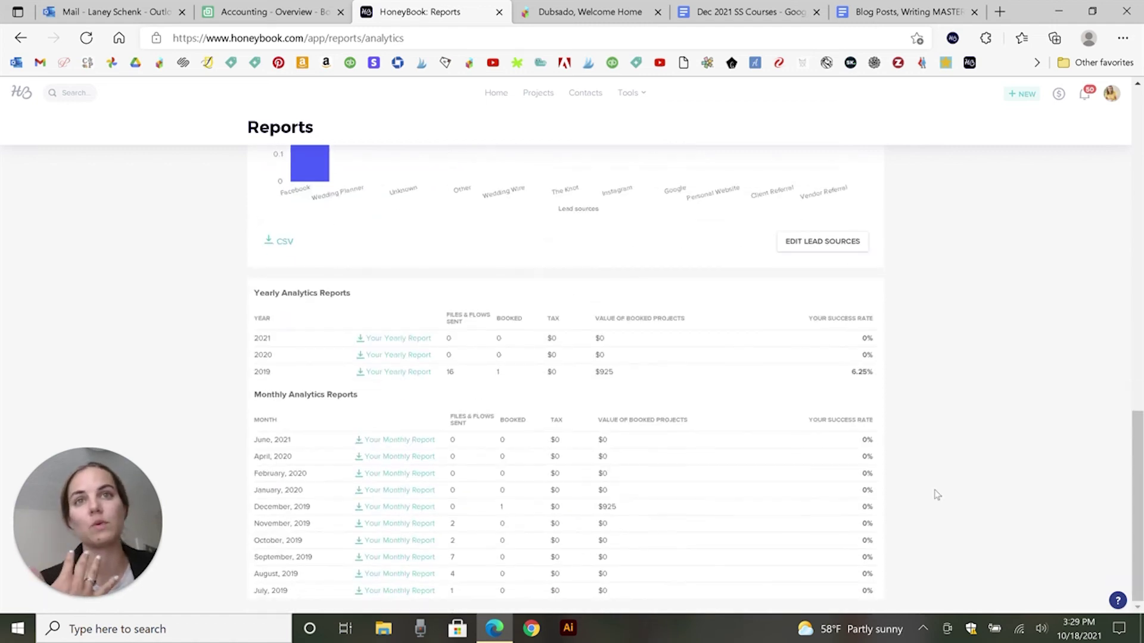
{"action": "scroll", "coordinate": [937, 495], "scroll_direction": "up", "scroll_amount": 15}
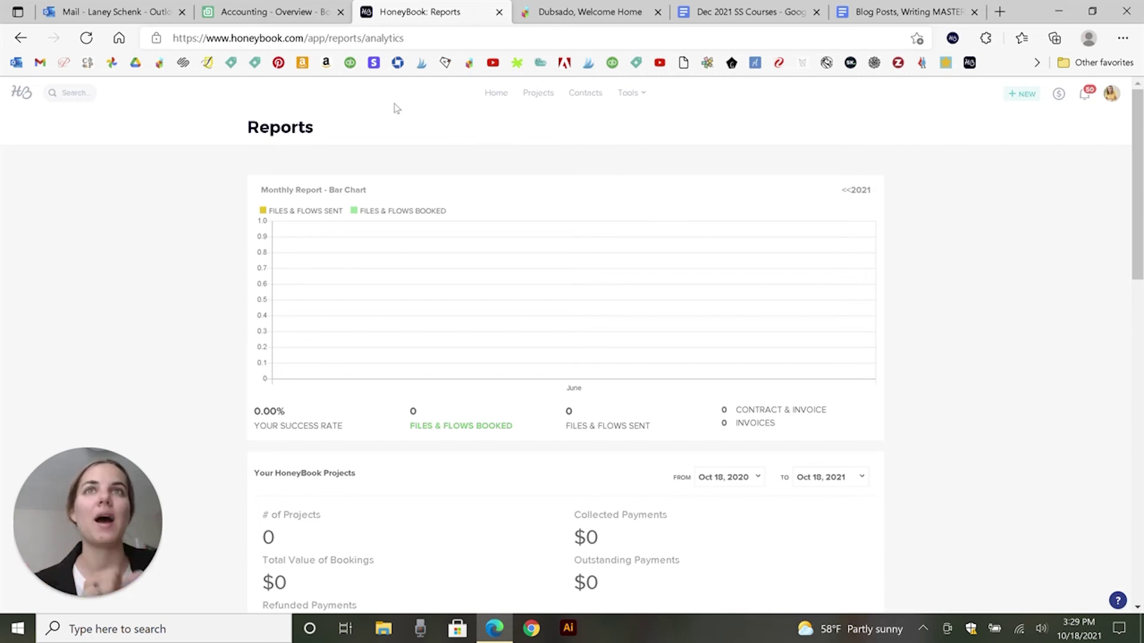
- Switch to Bonsai and review its Taxes page and the Accounting overview's income, expense categories and financial reports
{"action": "left_click", "coordinate": [304, 15]}
{"action": "scroll", "coordinate": [209, 391], "scroll_direction": "up", "scroll_amount": 6}
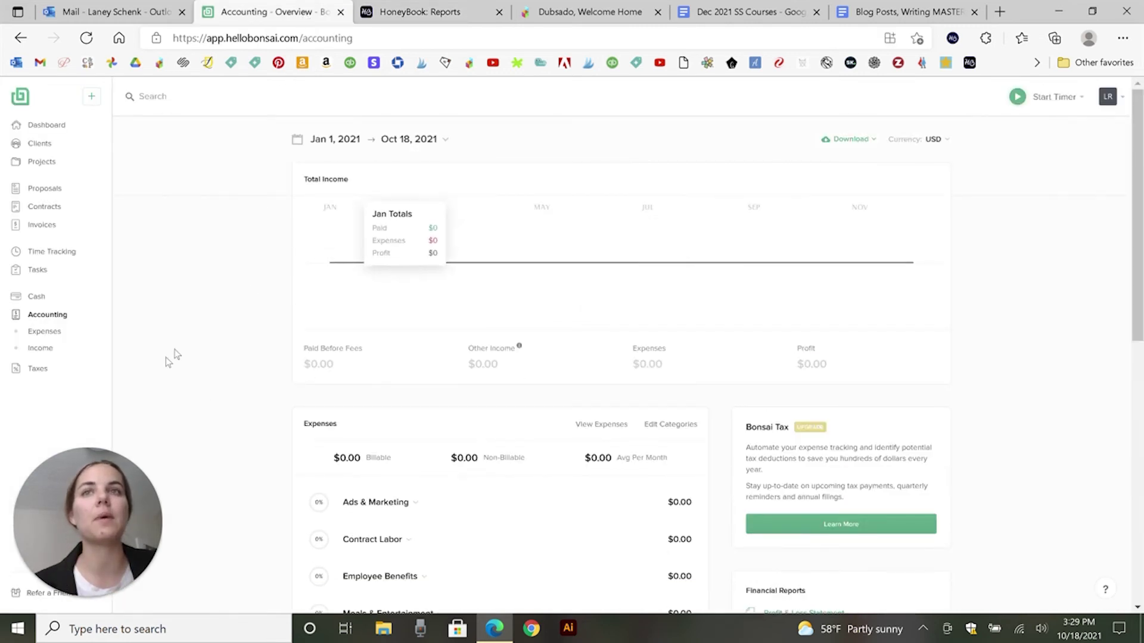
{"action": "left_click", "coordinate": [58, 377]}
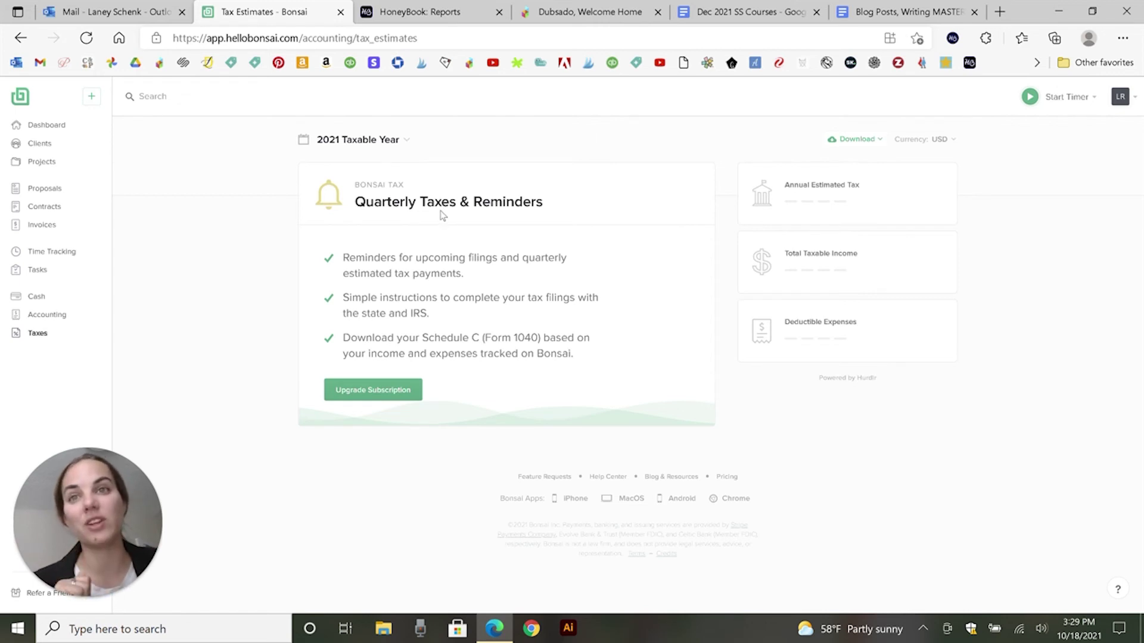
{"action": "left_click", "coordinate": [47, 314]}
{"action": "scroll", "coordinate": [1029, 310], "scroll_direction": "down", "scroll_amount": 8}
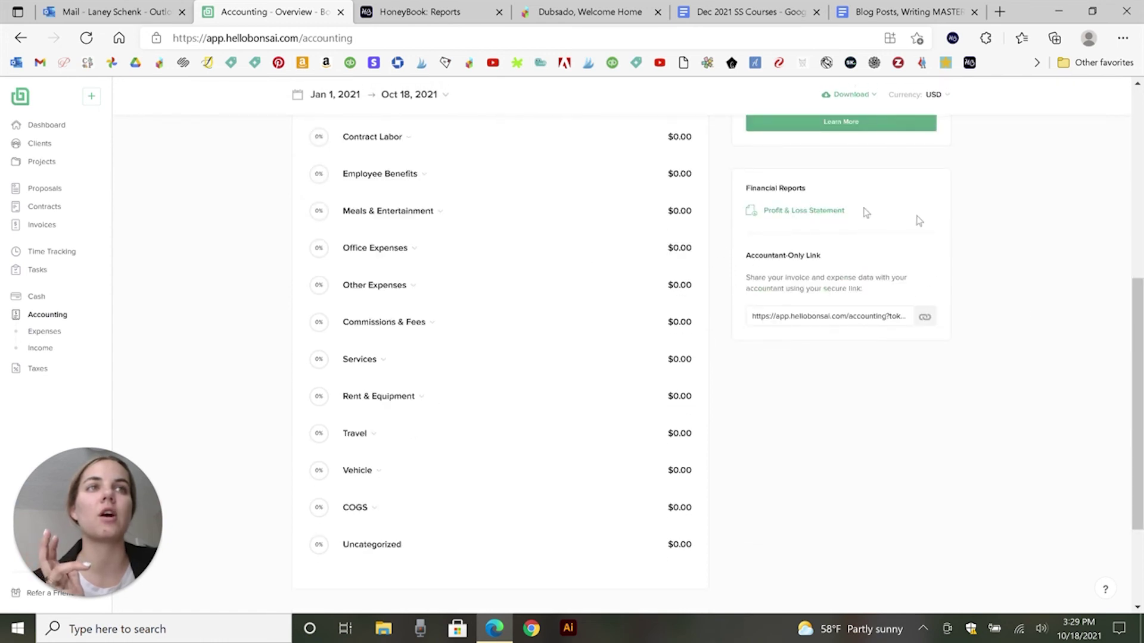
{"action": "scroll", "coordinate": [625, 268], "scroll_direction": "up", "scroll_amount": 6}
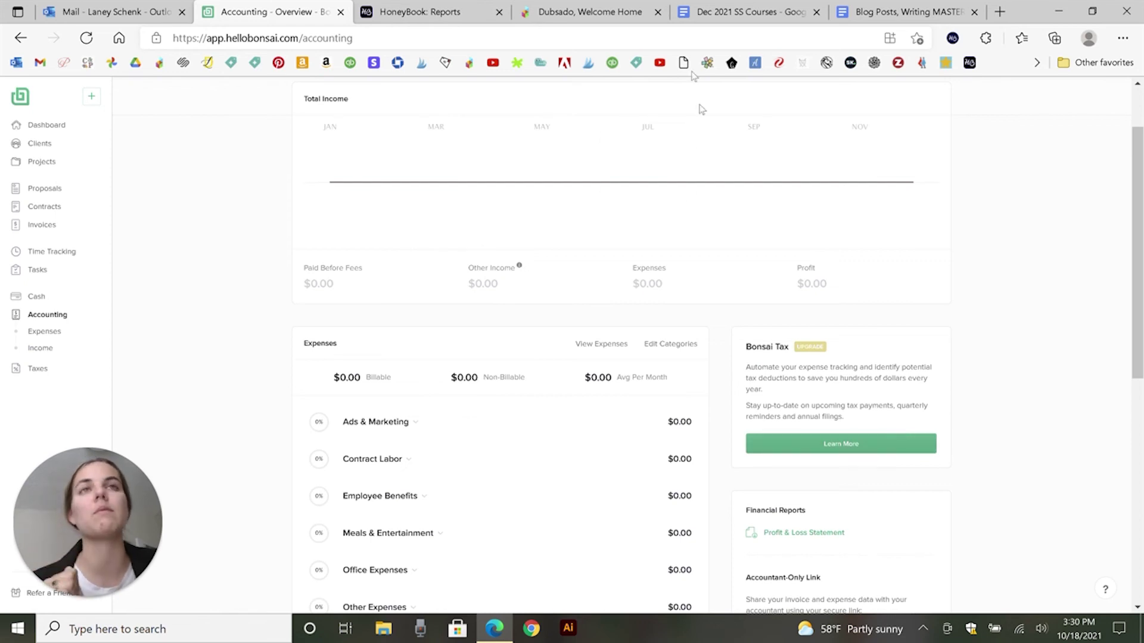
- Return to HoneyBook's Reports page and go over the project payment figures and the lead source distribution
{"action": "left_click", "coordinate": [466, 7]}
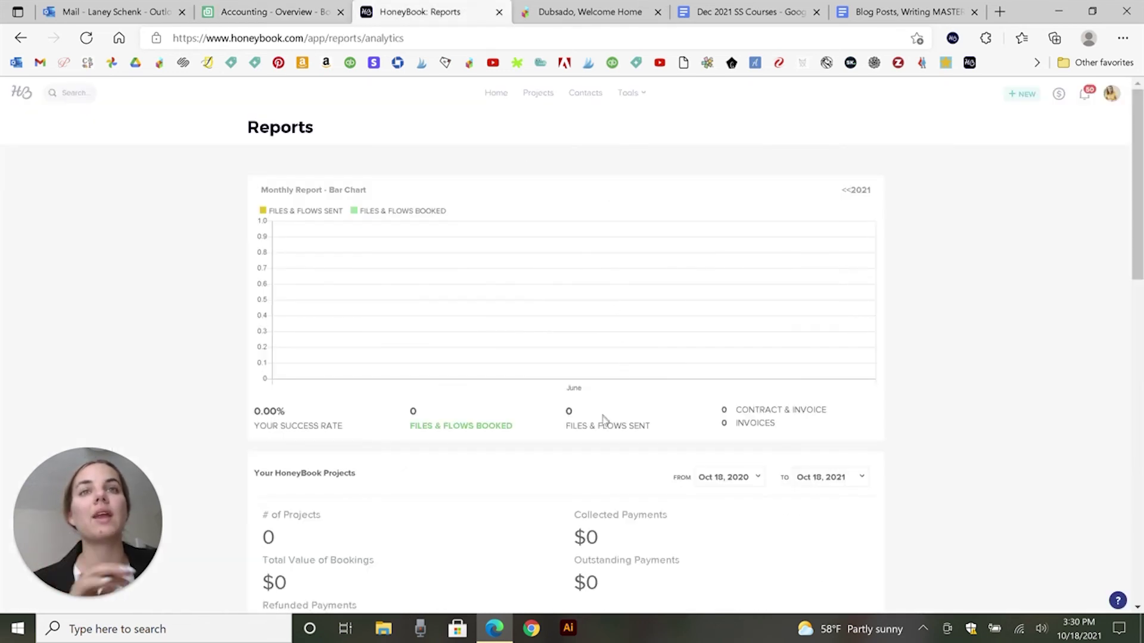
{"action": "scroll", "coordinate": [685, 297], "scroll_direction": "down", "scroll_amount": 4}
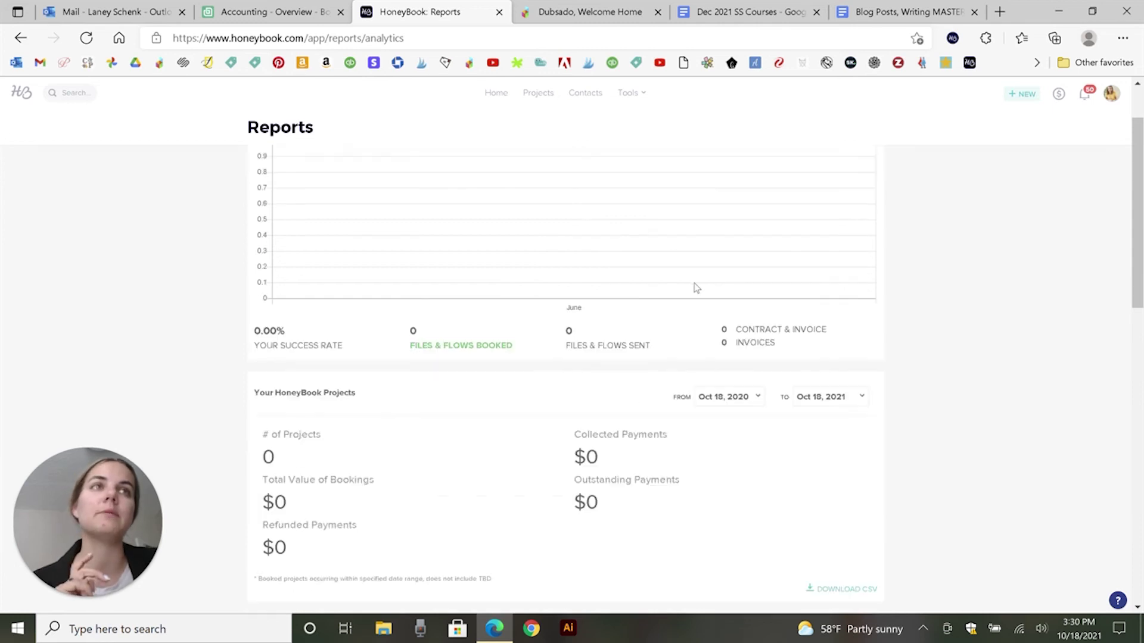
{"action": "scroll", "coordinate": [932, 320], "scroll_direction": "down", "scroll_amount": 3}
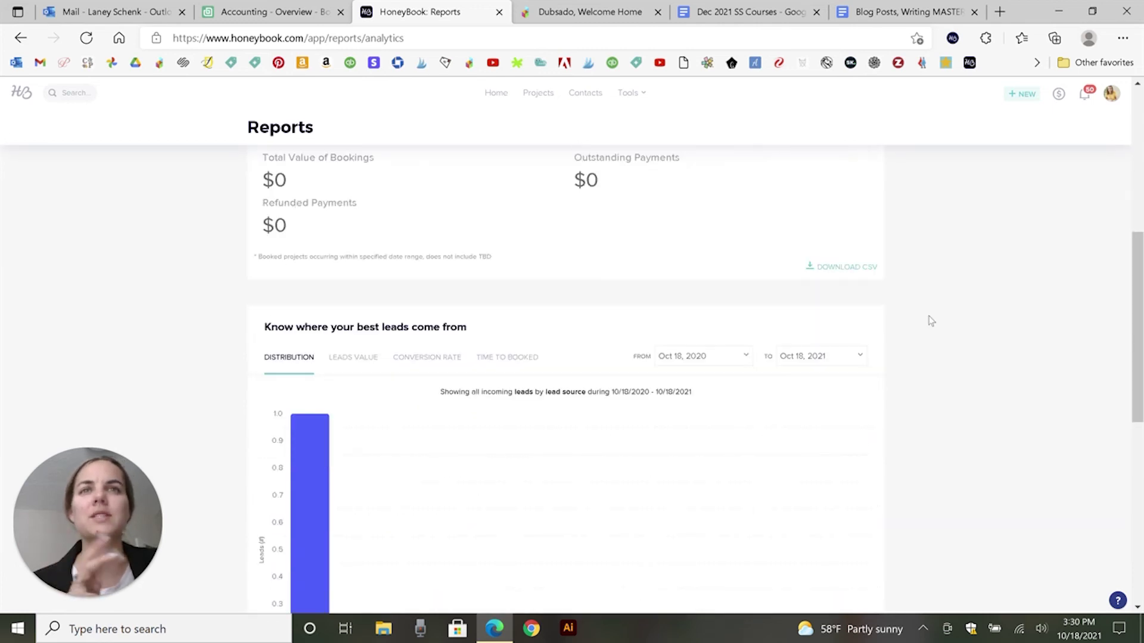
- Go back over HoneyBook's monthly report bar chart and the project bookings and payments summary
{"action": "scroll", "coordinate": [931, 320], "scroll_direction": "up", "scroll_amount": 7}
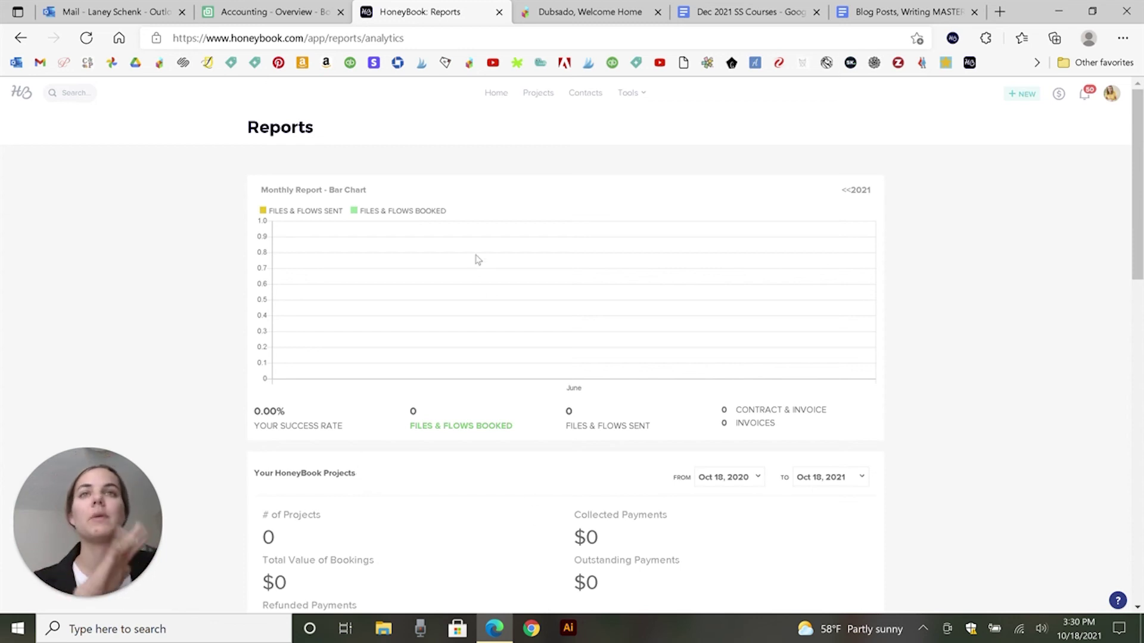
{"action": "scroll", "coordinate": [530, 274], "scroll_direction": "down", "scroll_amount": 4}
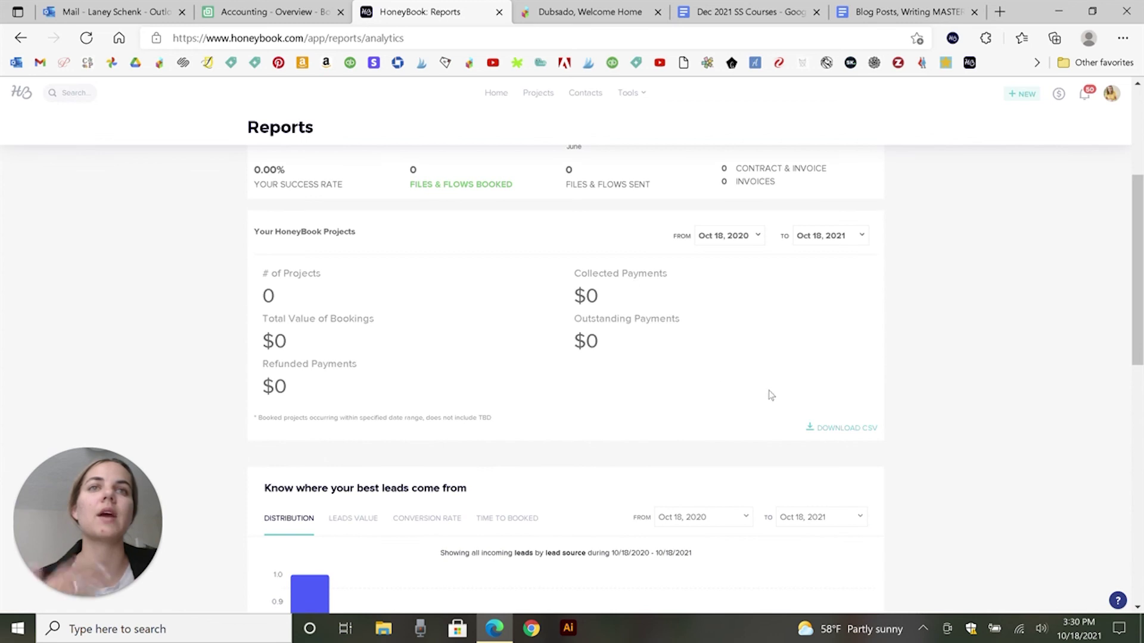
{"action": "scroll", "coordinate": [770, 395], "scroll_direction": "up", "scroll_amount": 4}
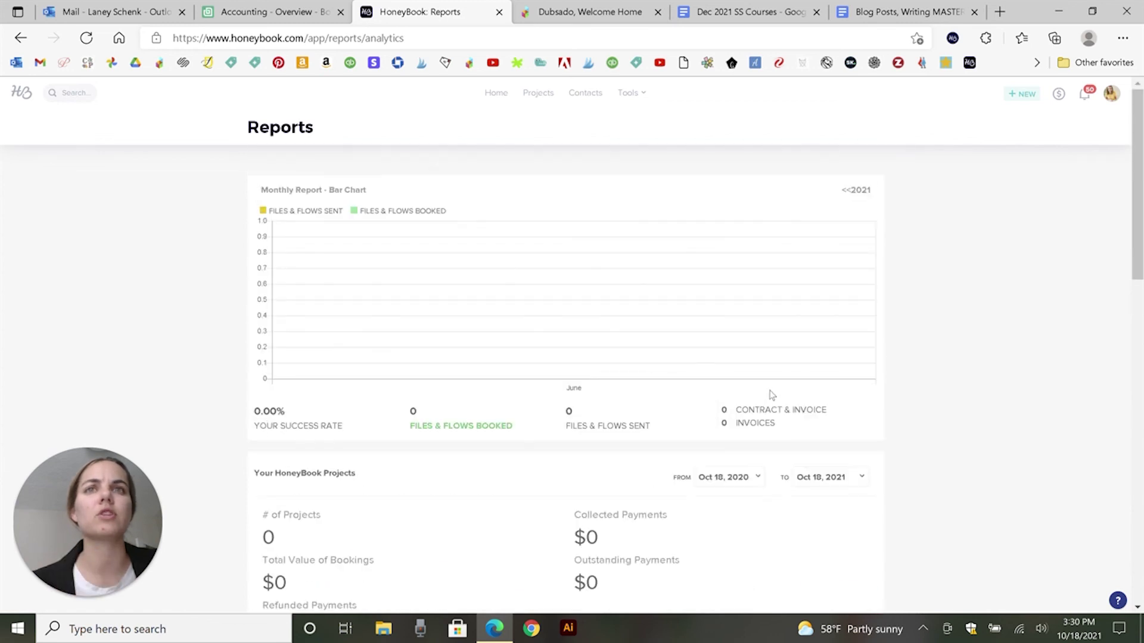
- Compare Bonsai's Accounting overview with HoneyBook's Home dashboard, ending on Bonsai
{"action": "left_click", "coordinate": [257, 5]}
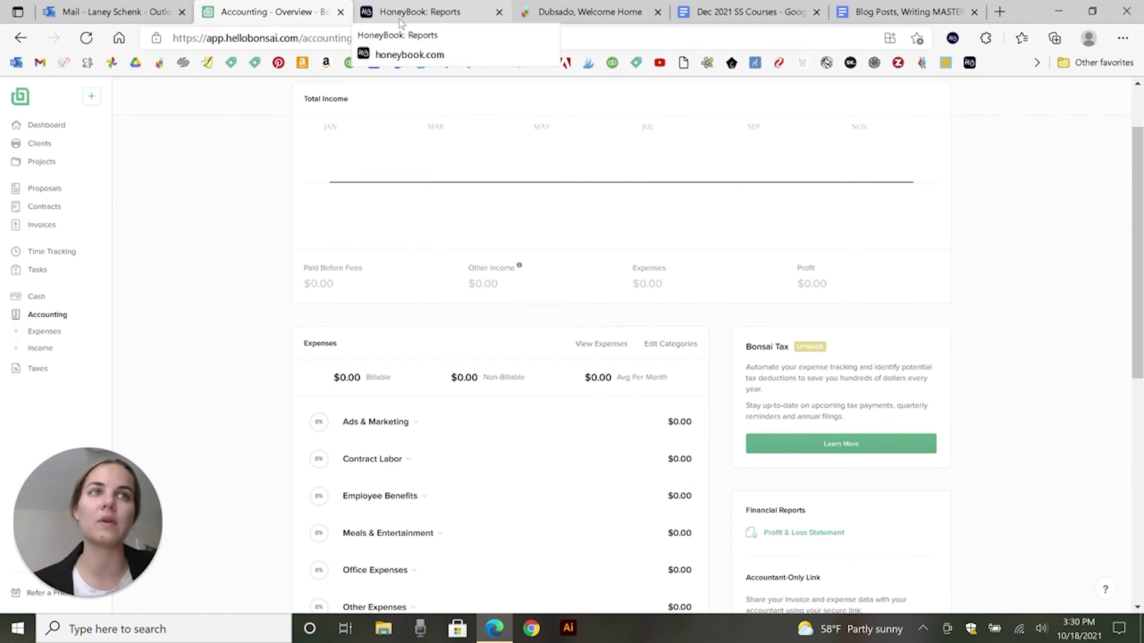
{"action": "scroll", "coordinate": [365, 268], "scroll_direction": "up", "scroll_amount": 2}
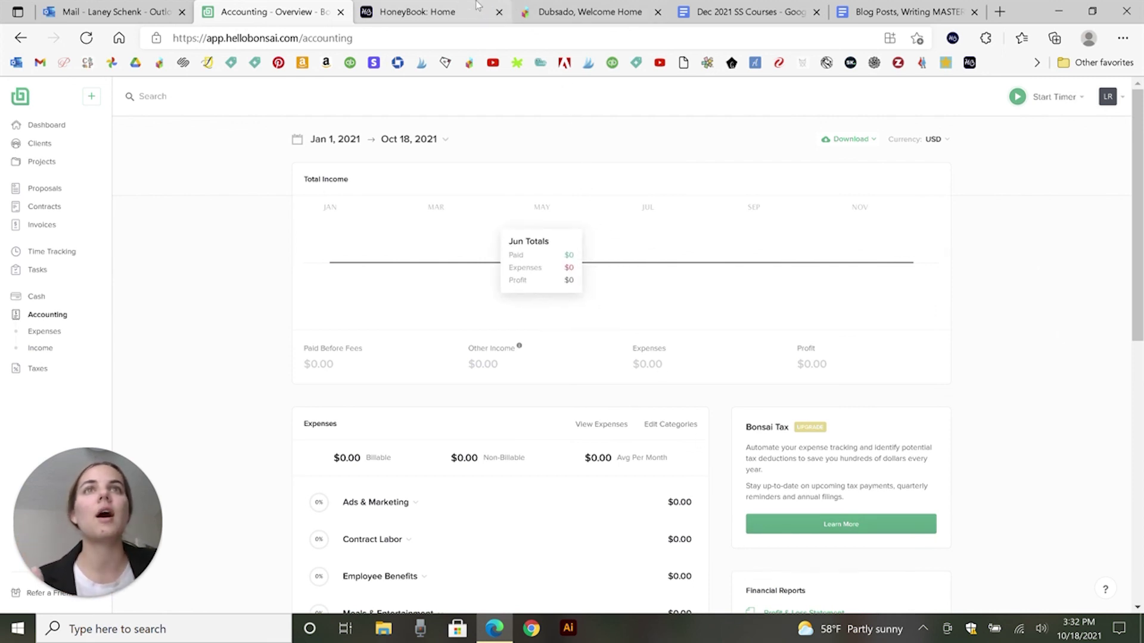
{"action": "left_click", "coordinate": [428, 12]}
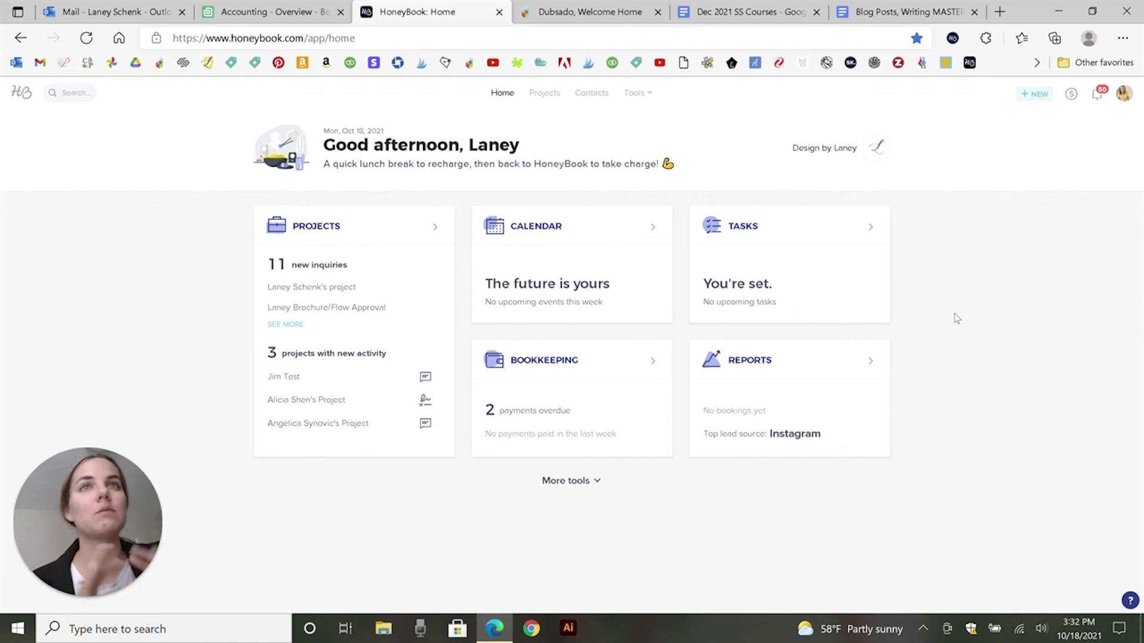
{"action": "key", "text": "ctrl+shift+Tab"}
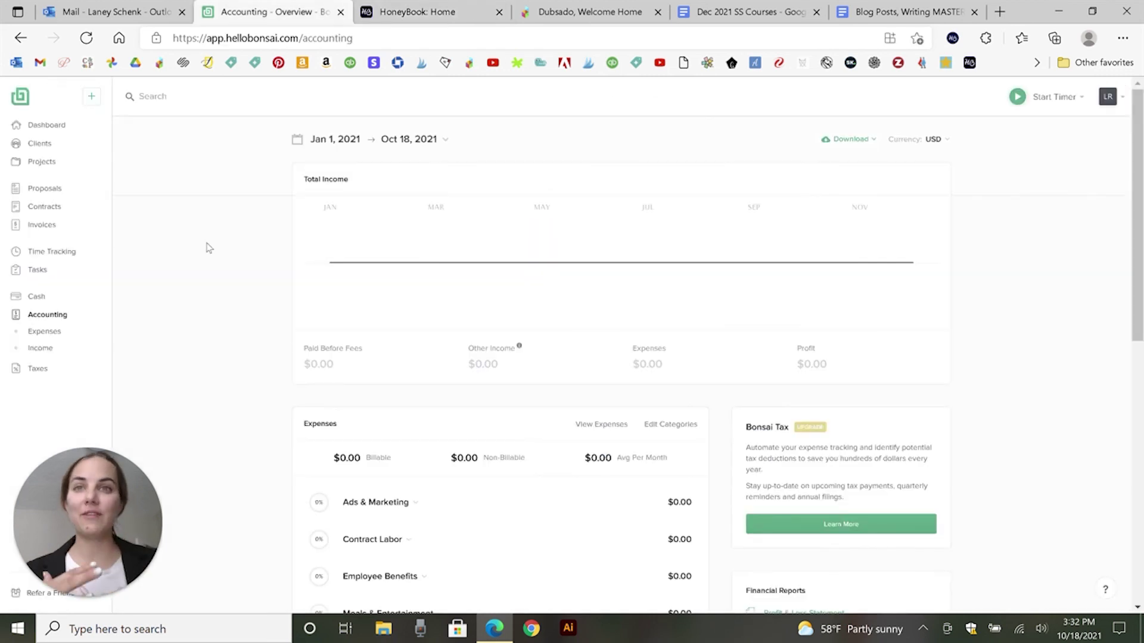